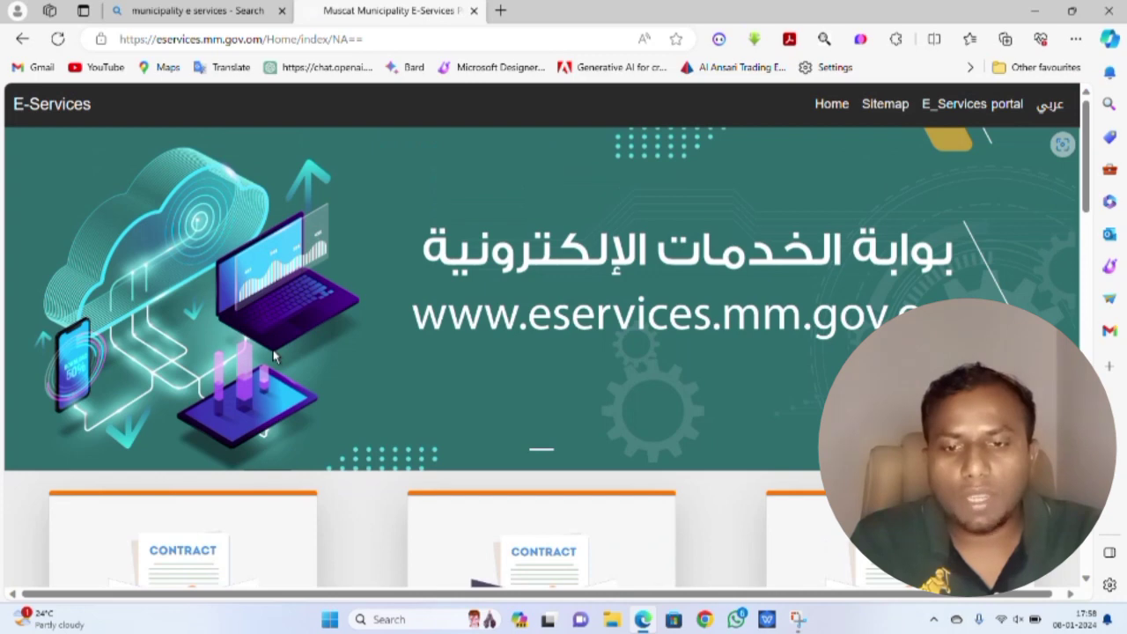
- Scroll to the contract cards and apply for 'New Rent Contract for landlord type (Person)'
scroll(394, 334, "down", 3)
scroll(393, 341, "down", 1)
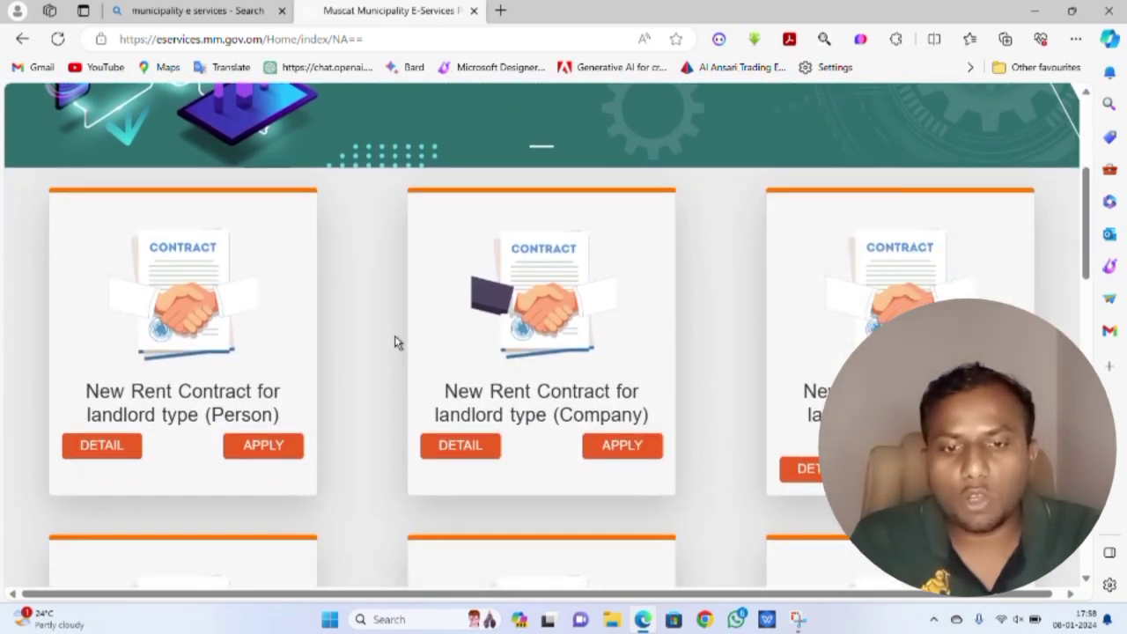
scroll(395, 342, "down", 1)
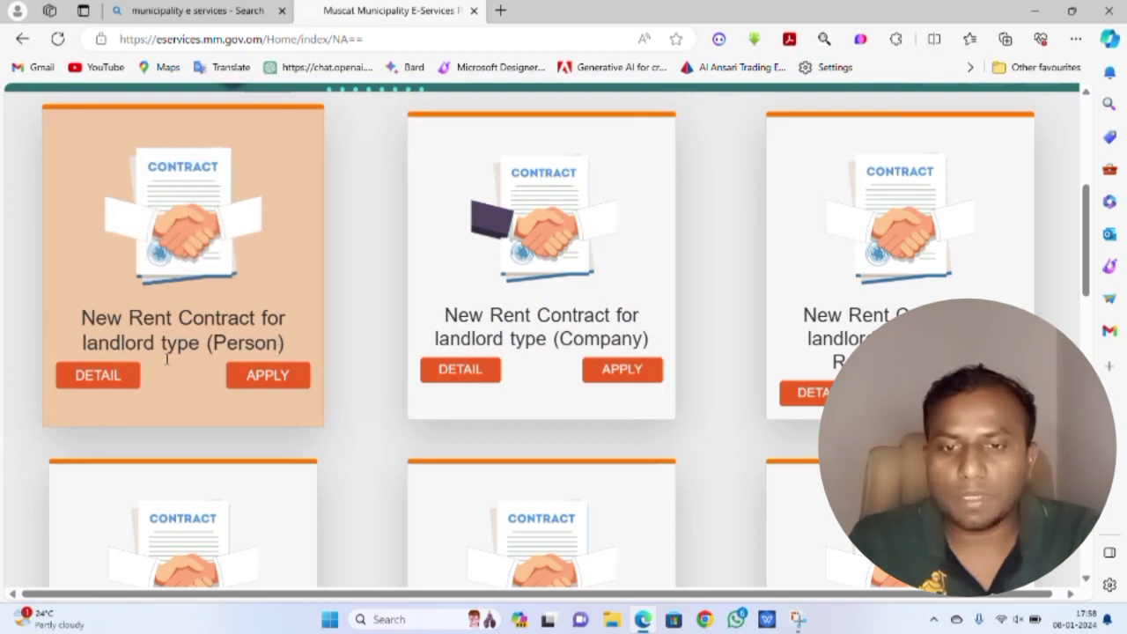
left_click(249, 375)
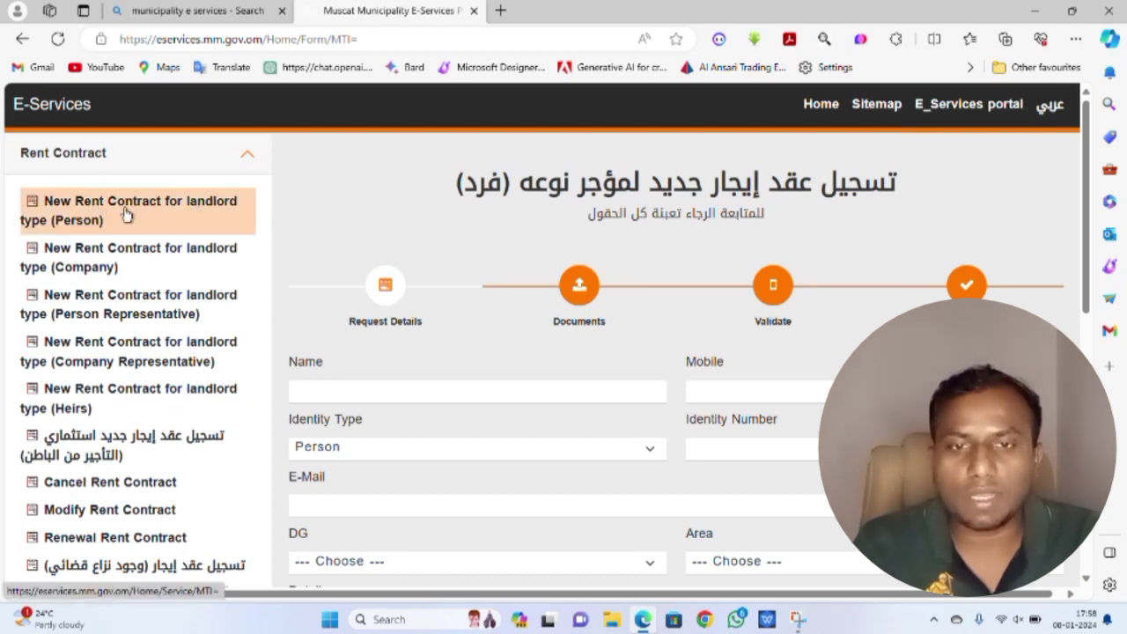
- Open the person-landlord rent contract service page and expand its Required Documents list
left_click(126, 215)
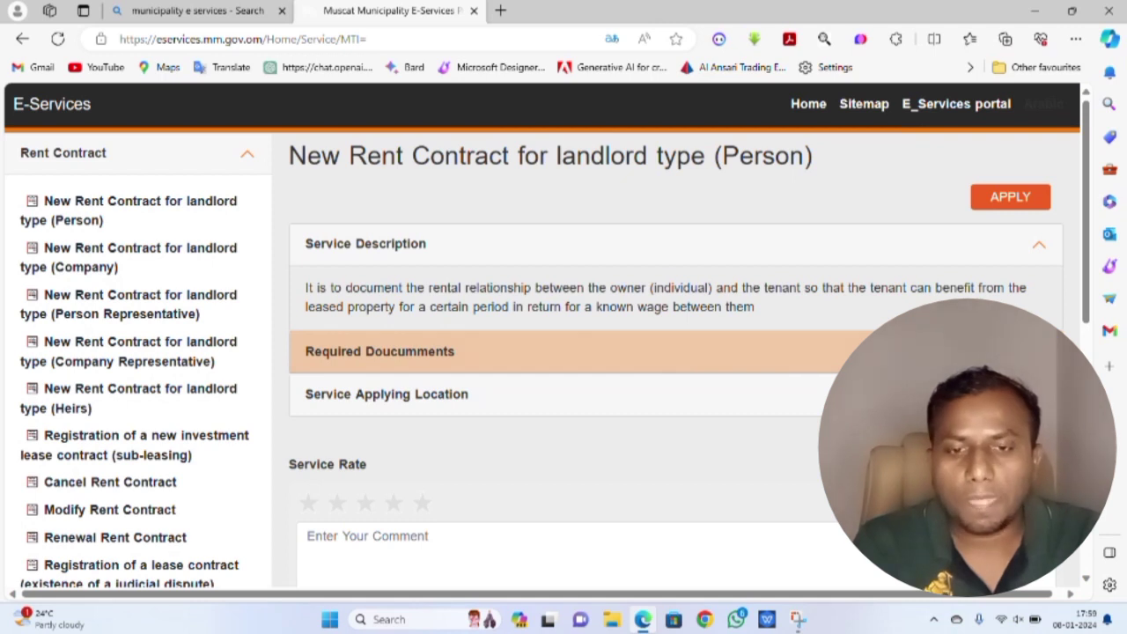
left_click(379, 351)
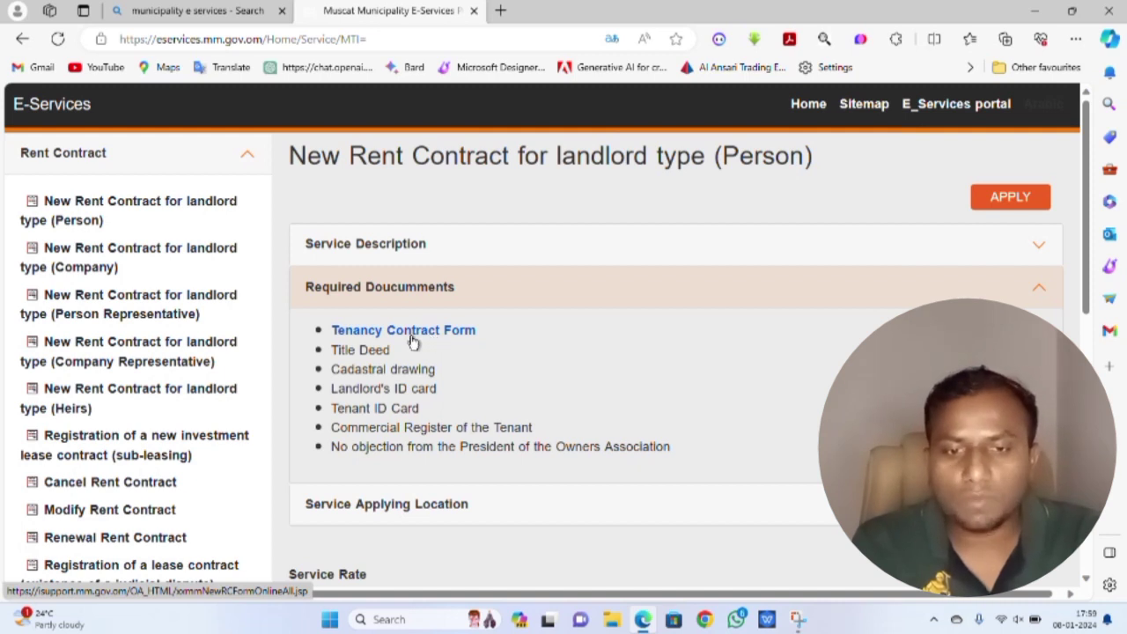
- Open the Tenancy Contract Form in a new tab and scroll to the Lessor's Data section
left_click(398, 340)
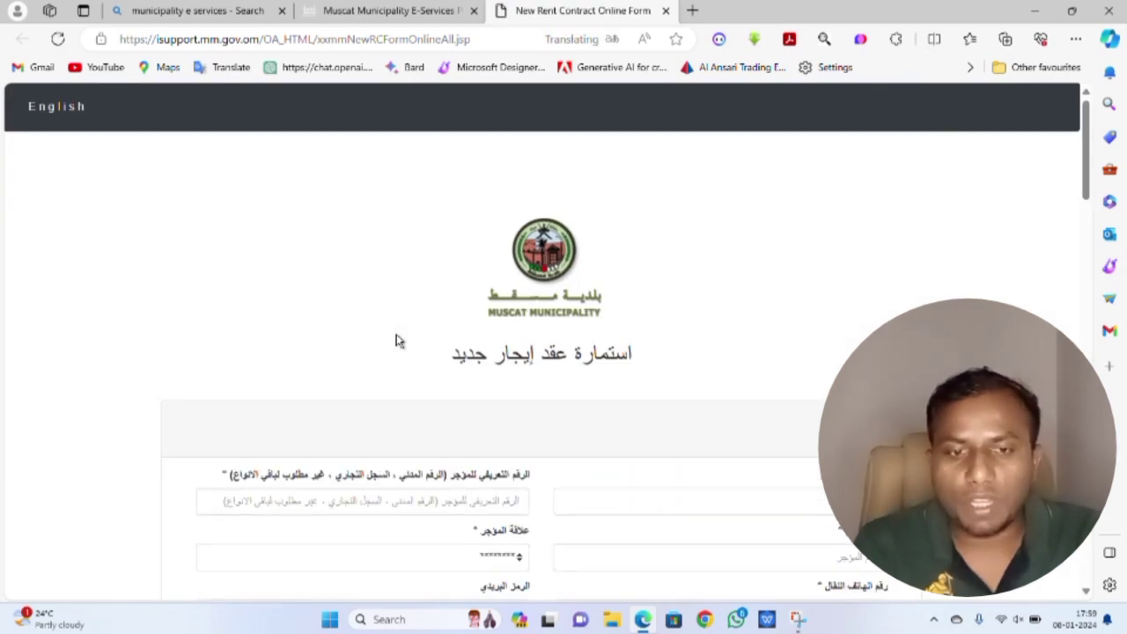
scroll(396, 339, "down", 1)
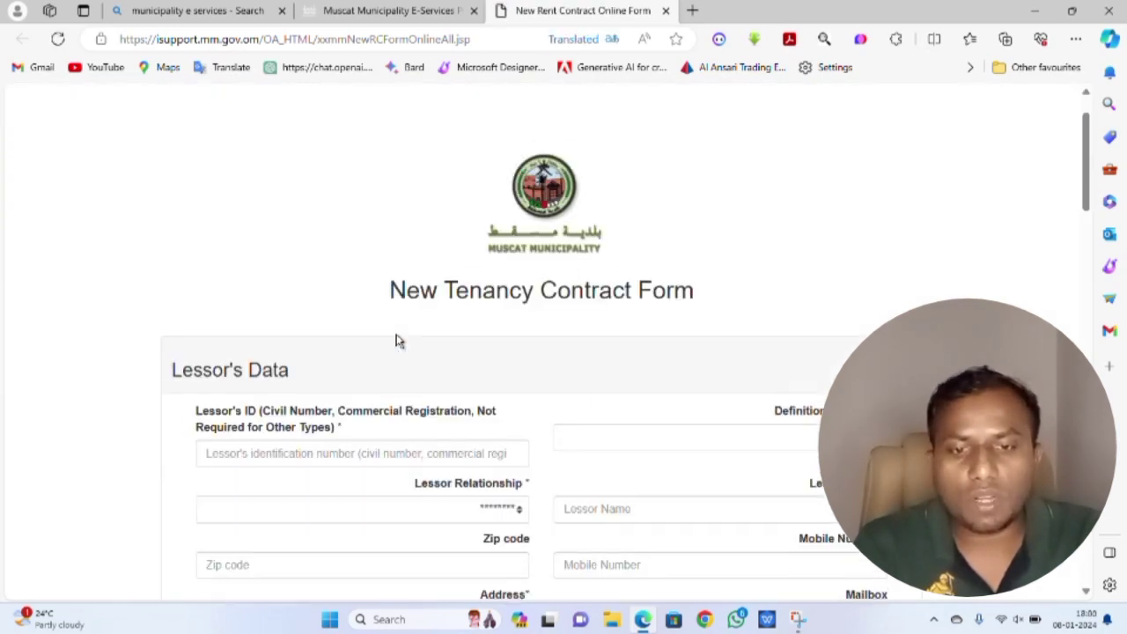
scroll(515, 312, "down", 3)
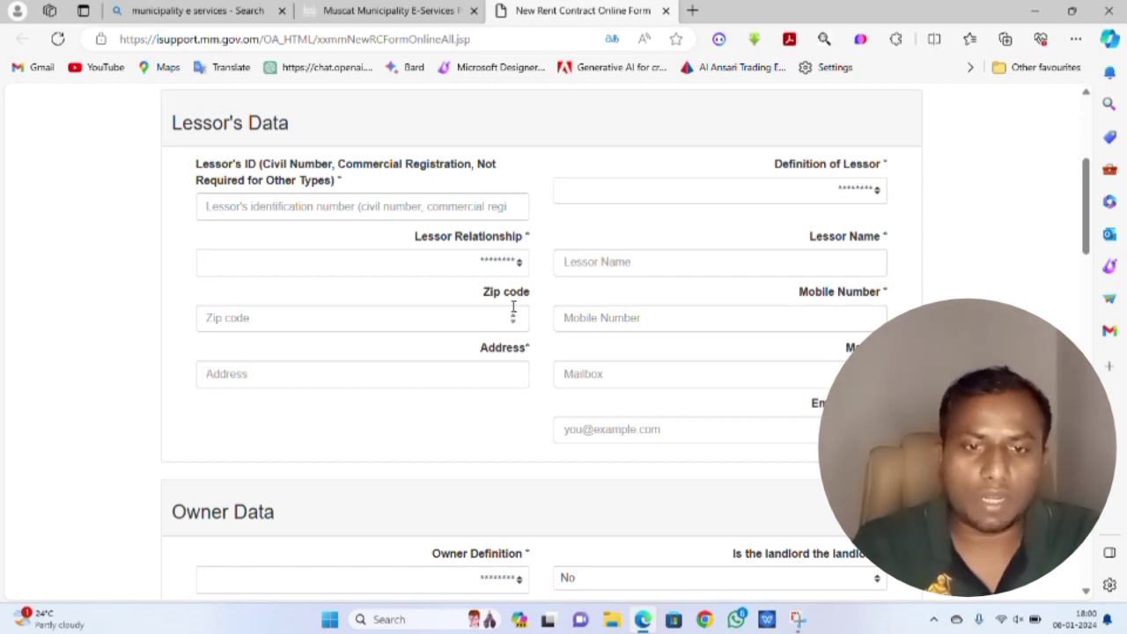
scroll(513, 306, "up", 2)
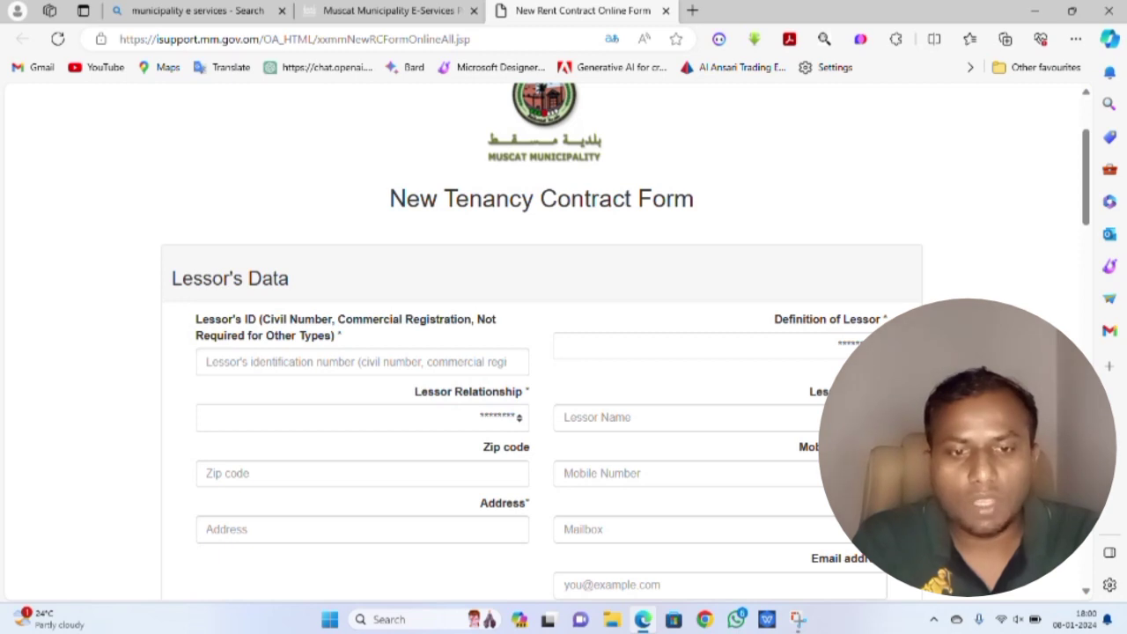
- Set Definition of Lessor to CV - Person and enter the lessor's full name, dismissing autofill
left_click(704, 346)
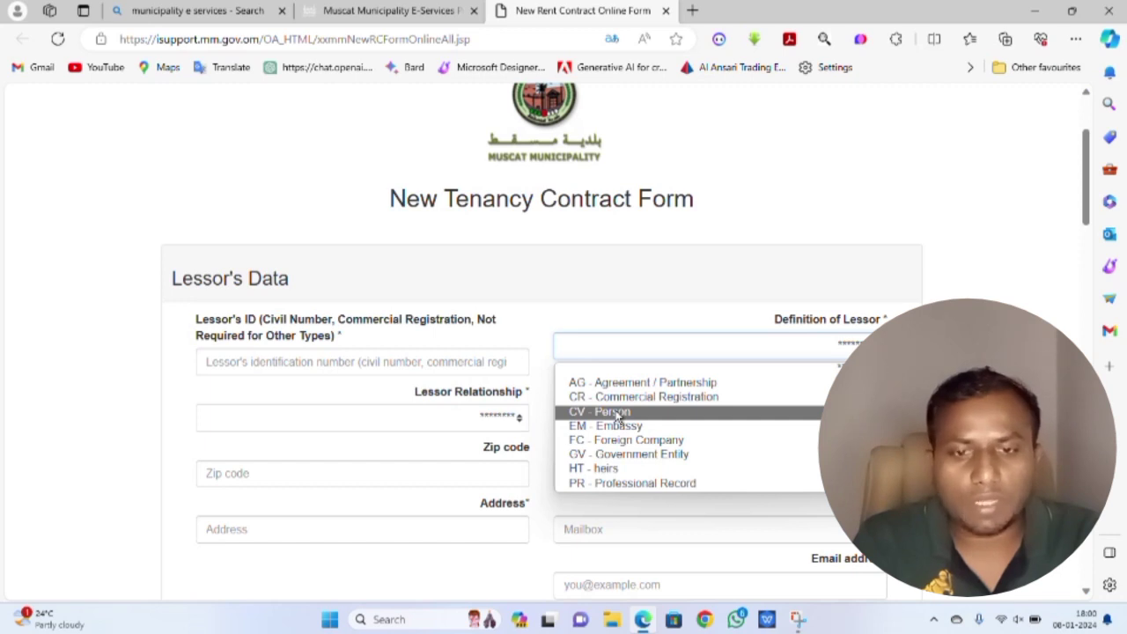
left_click(617, 412)
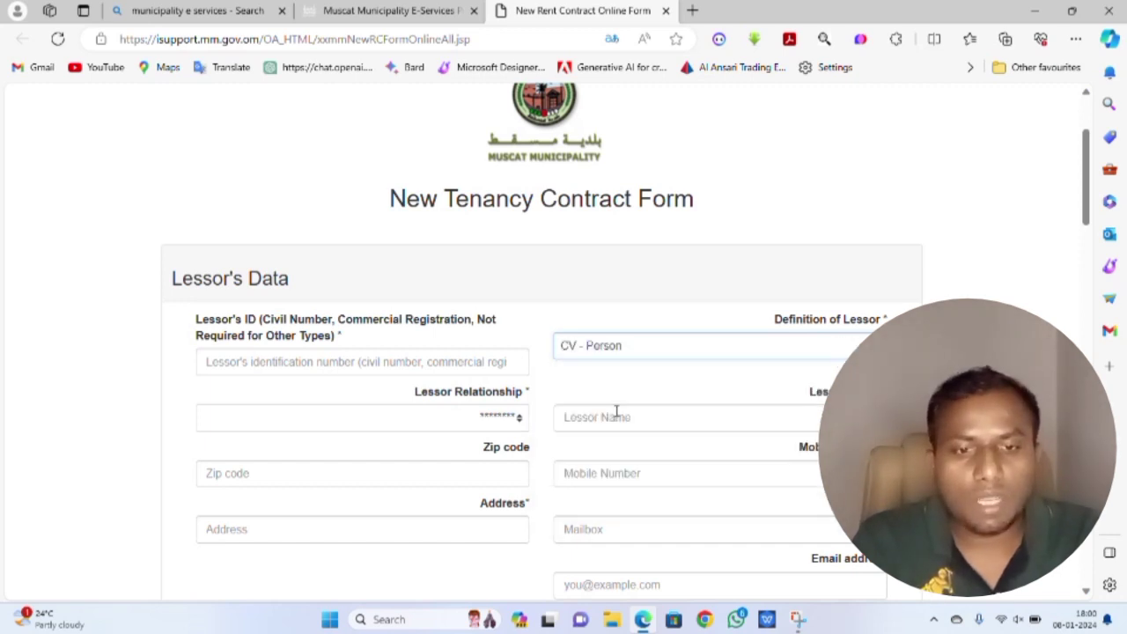
left_click(665, 410)
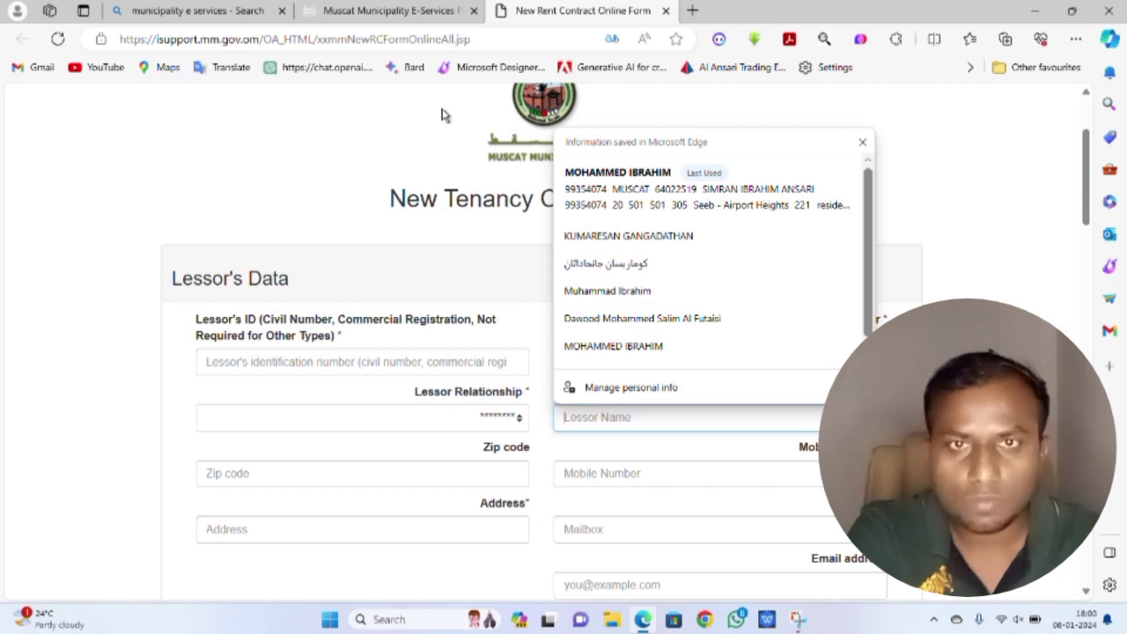
scroll(649, 390, "down", 1)
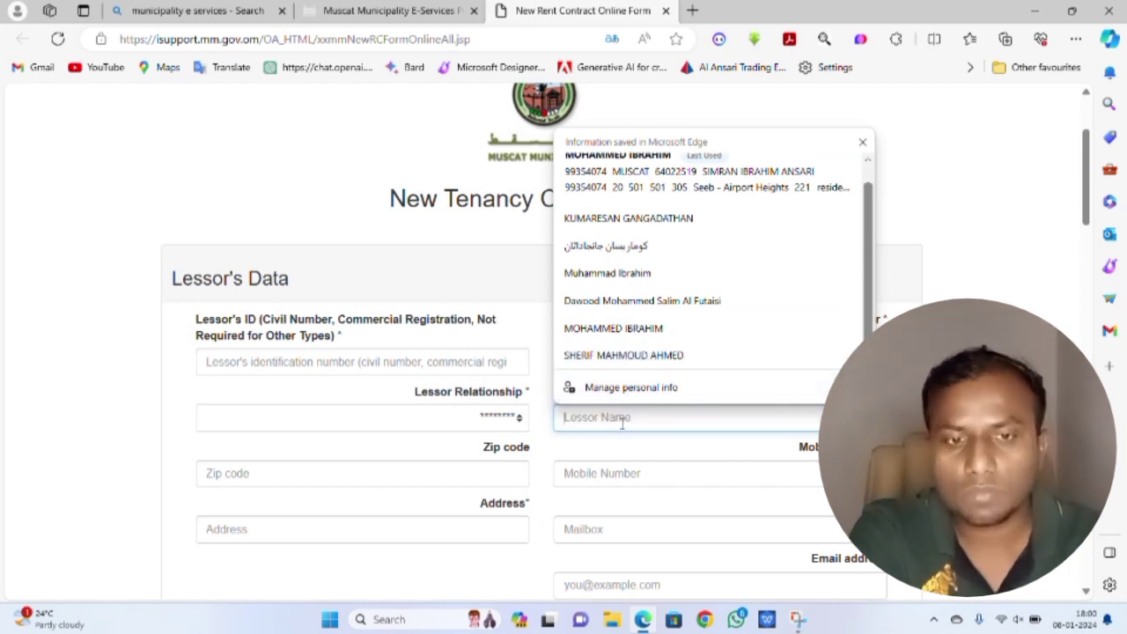
scroll(622, 423, "up", 1)
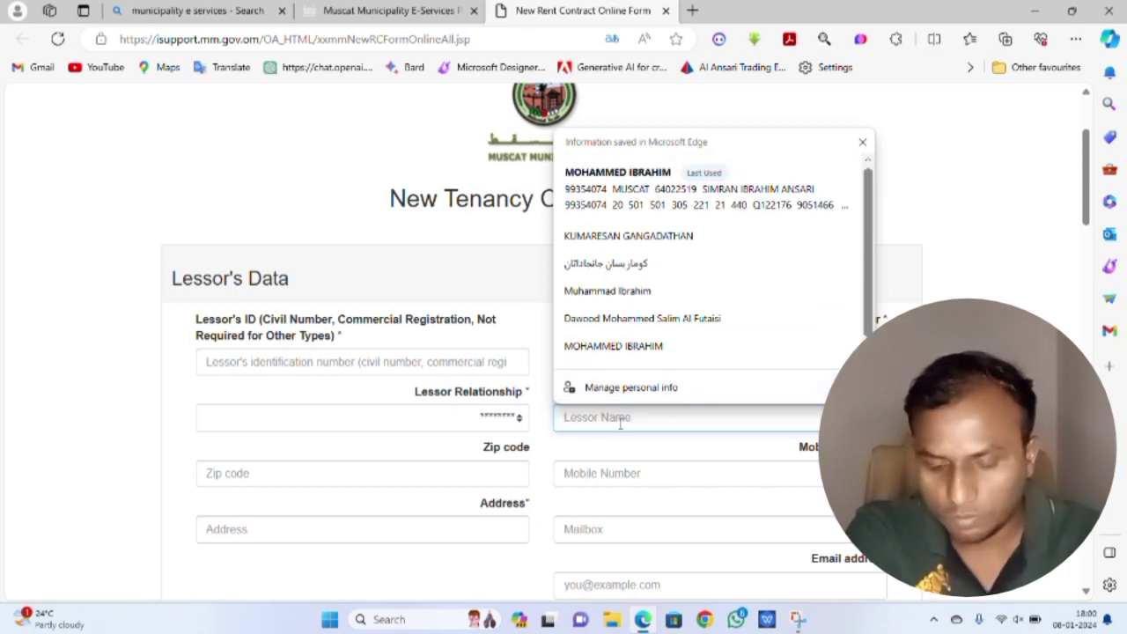
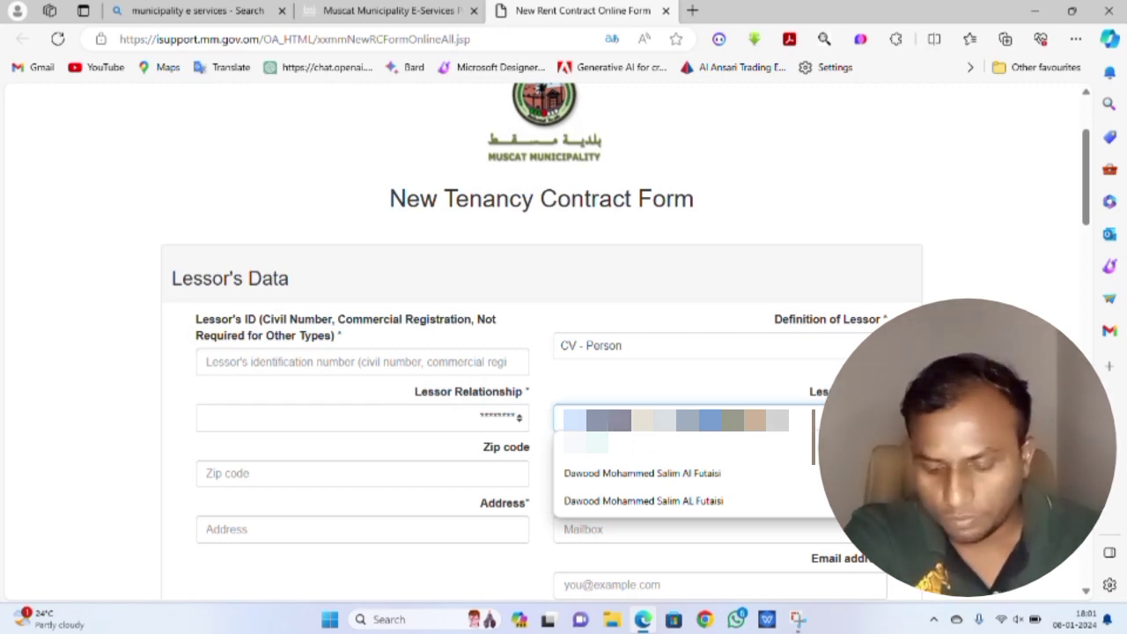
key("Escape")
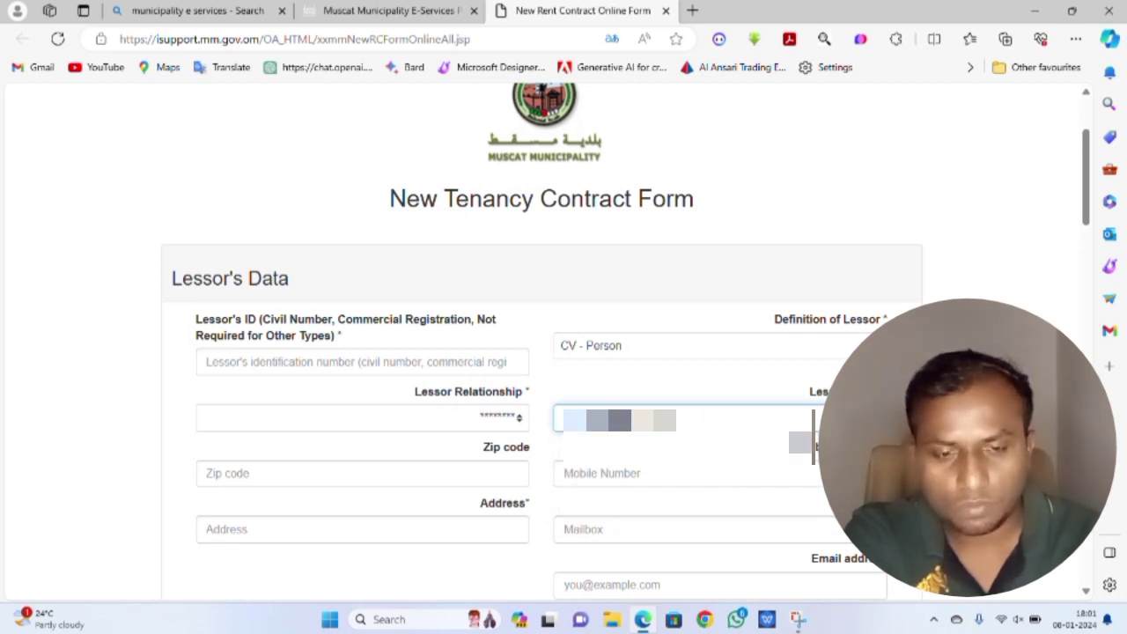
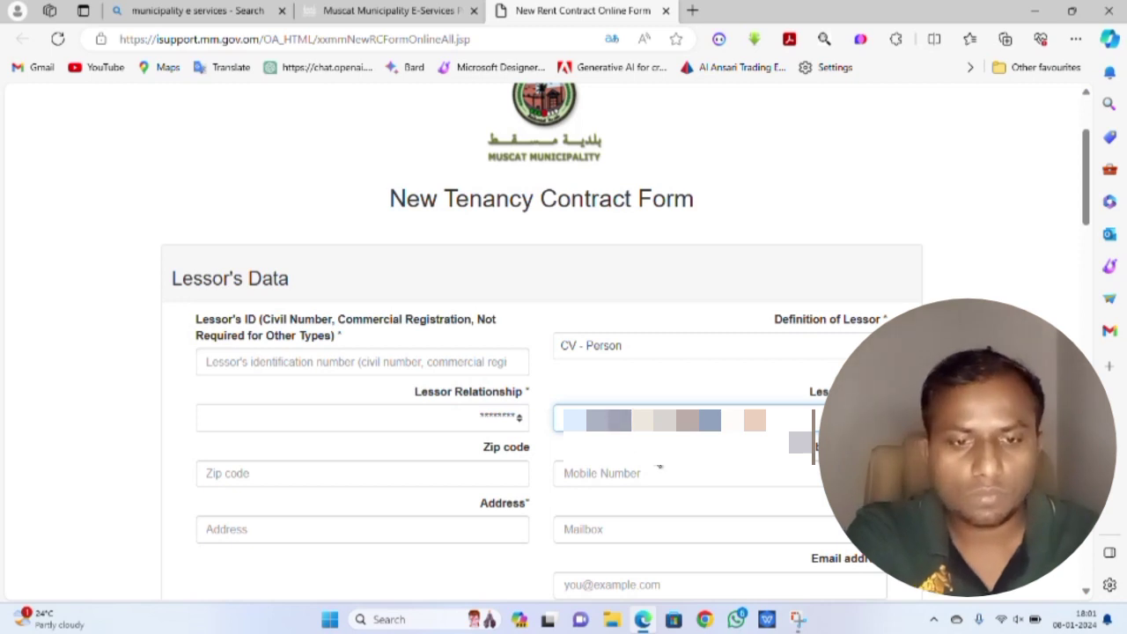
- Type the lessor's mobile number into Mobile Number, dismissing Edge's autofill suggestions
scroll(631, 398, "down", 1)
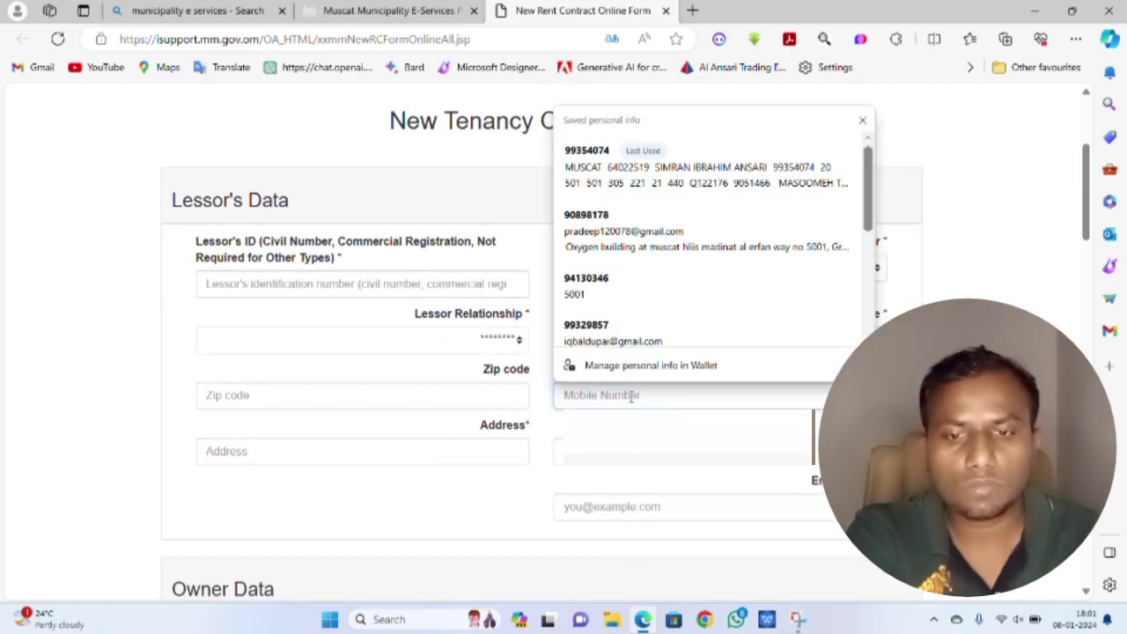
type("99")
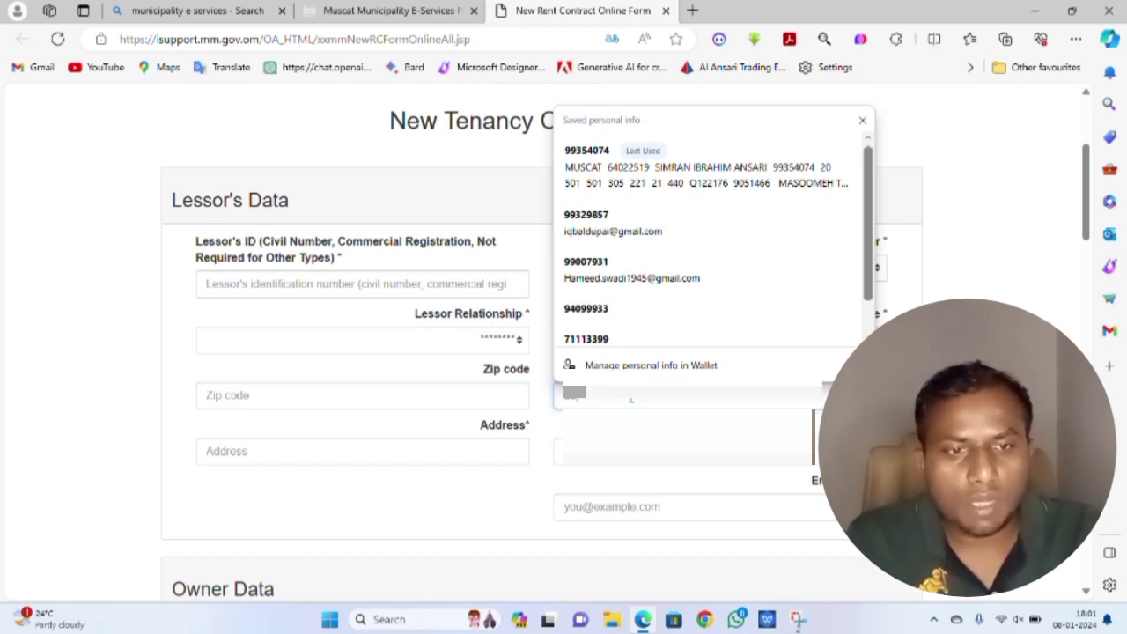
type("0")
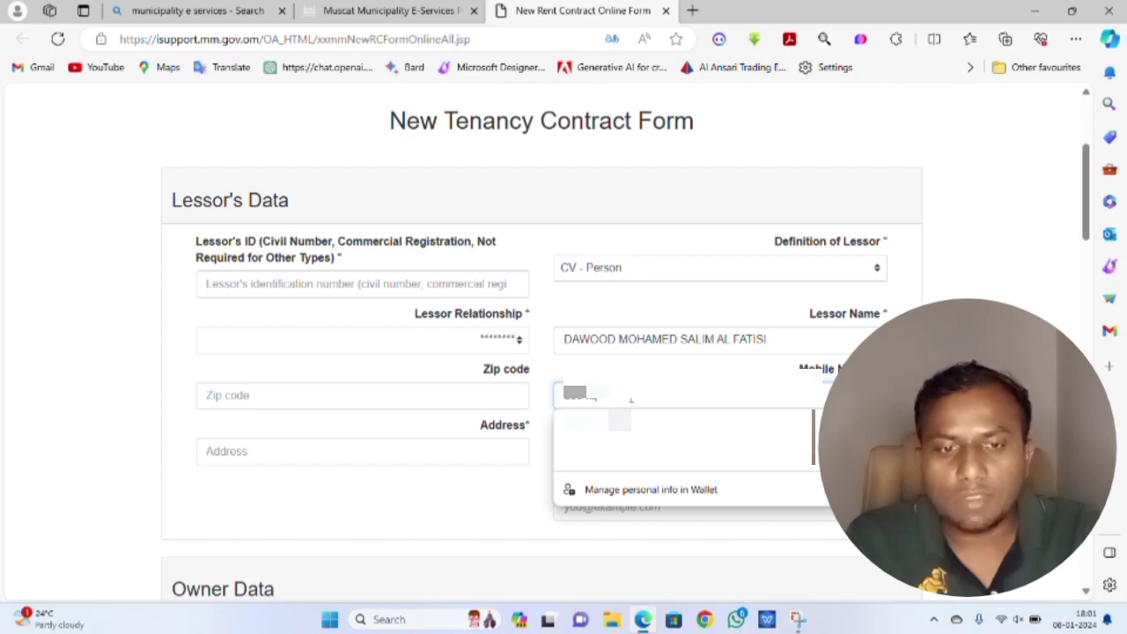
key("Escape")
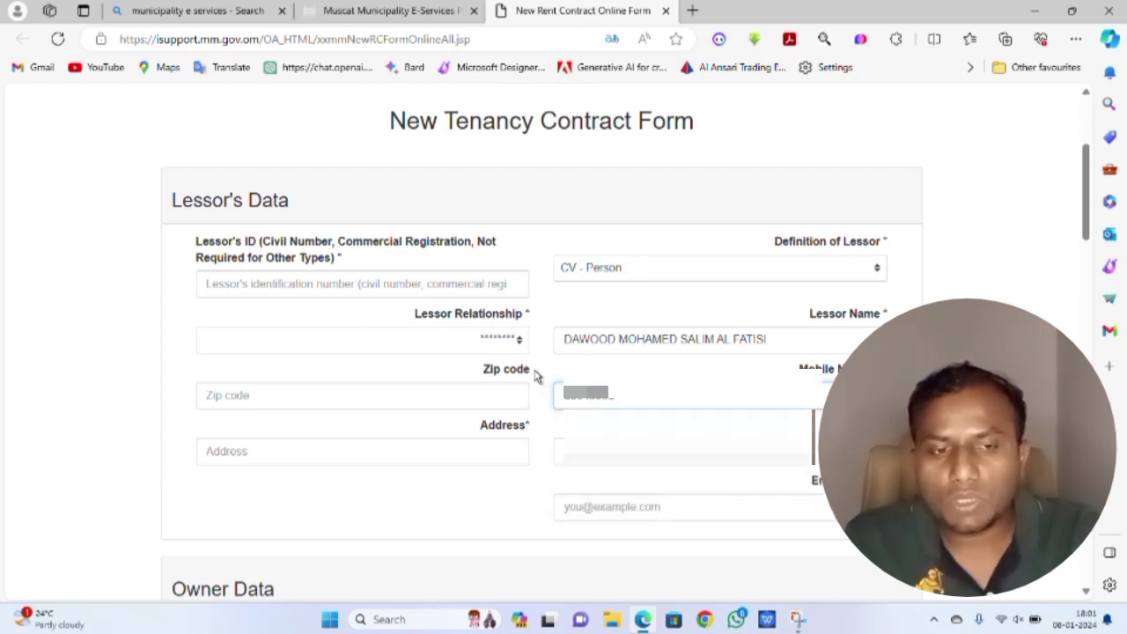
scroll(554, 395, "down", 1)
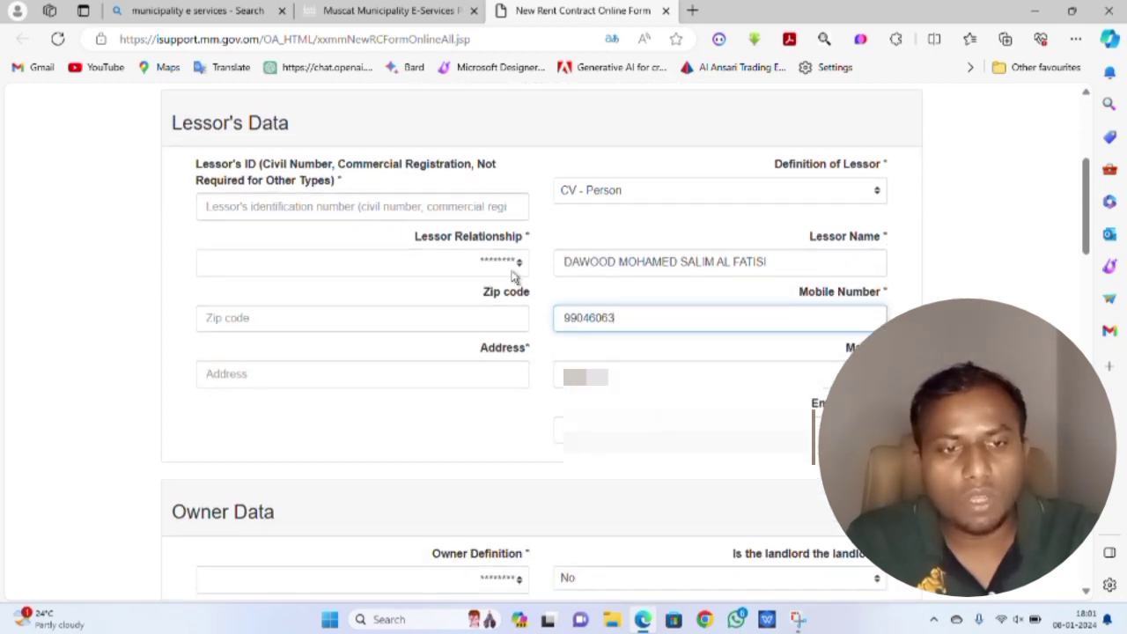
- Enter the lessor's civil ID number in the Lessor's ID field
left_click(468, 207)
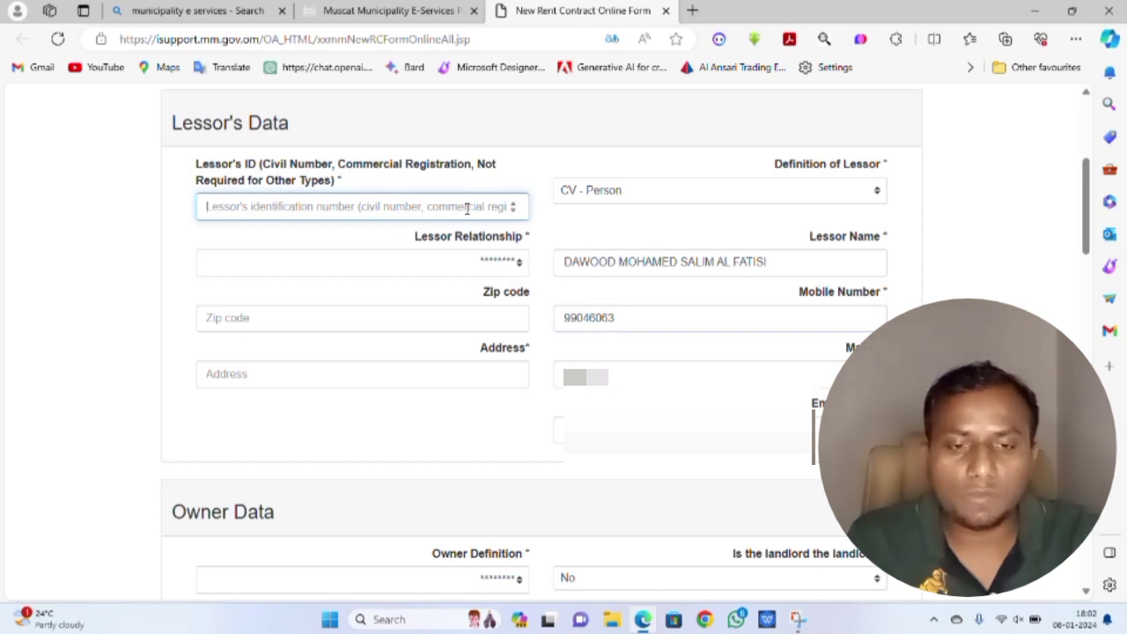
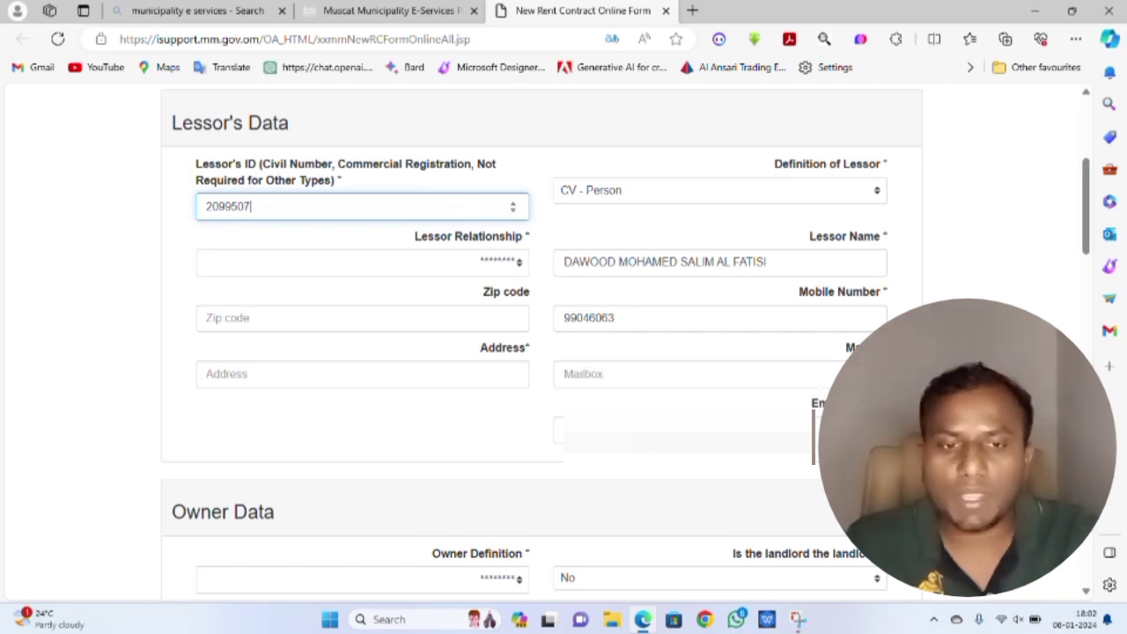
left_click(617, 430)
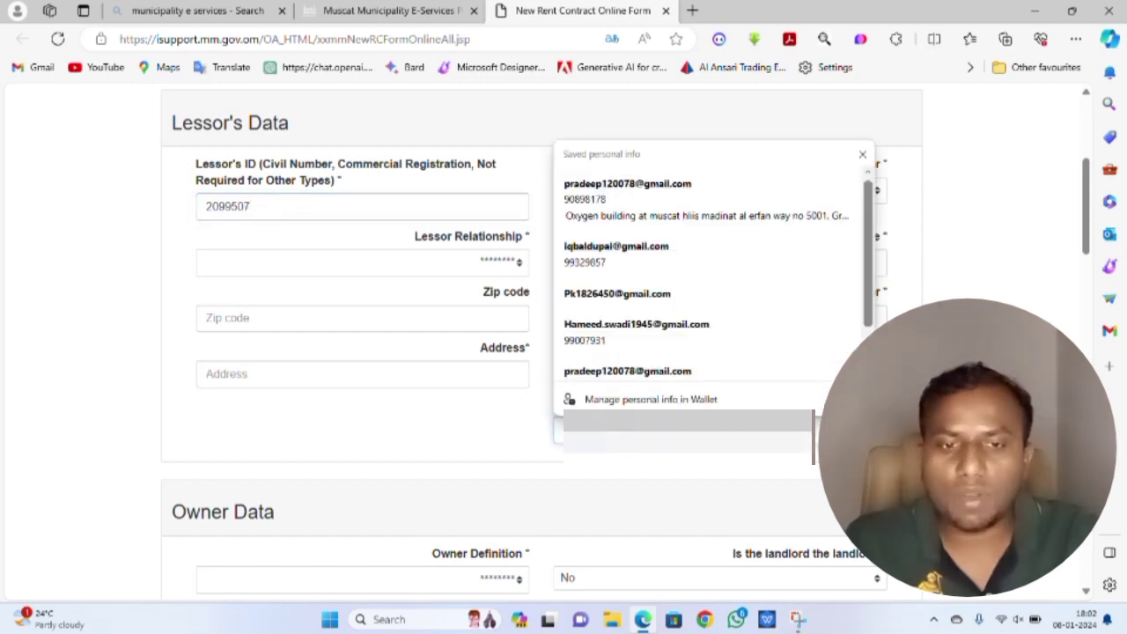
- Enter MUSCAT as the lessor's address and scroll down to Owner Data
left_click(412, 373)
type("M")
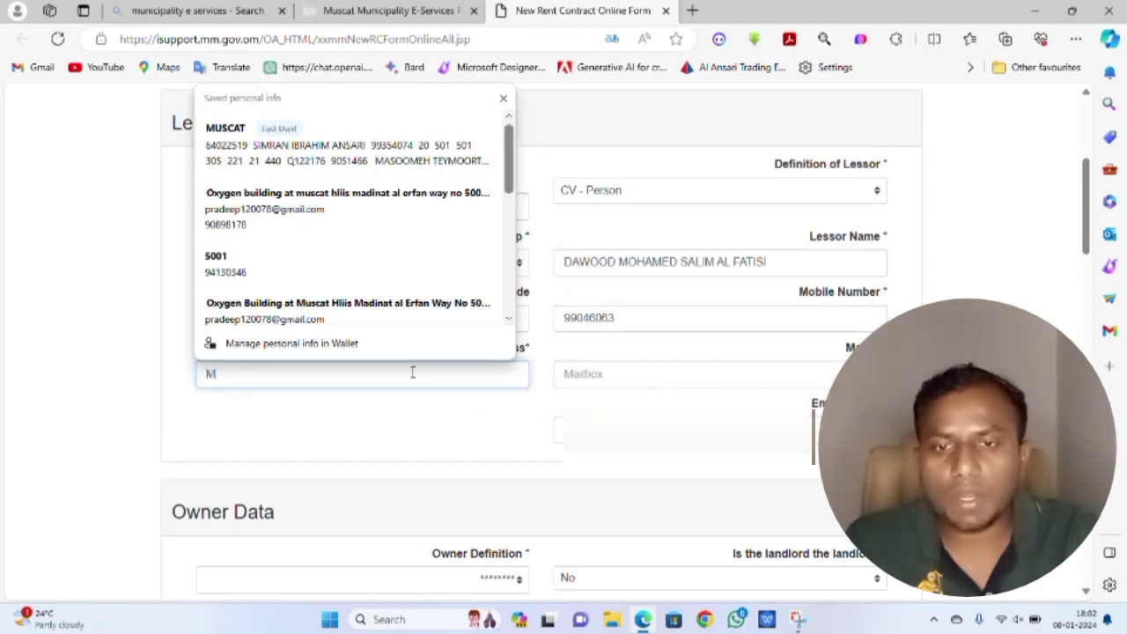
type("USCAT")
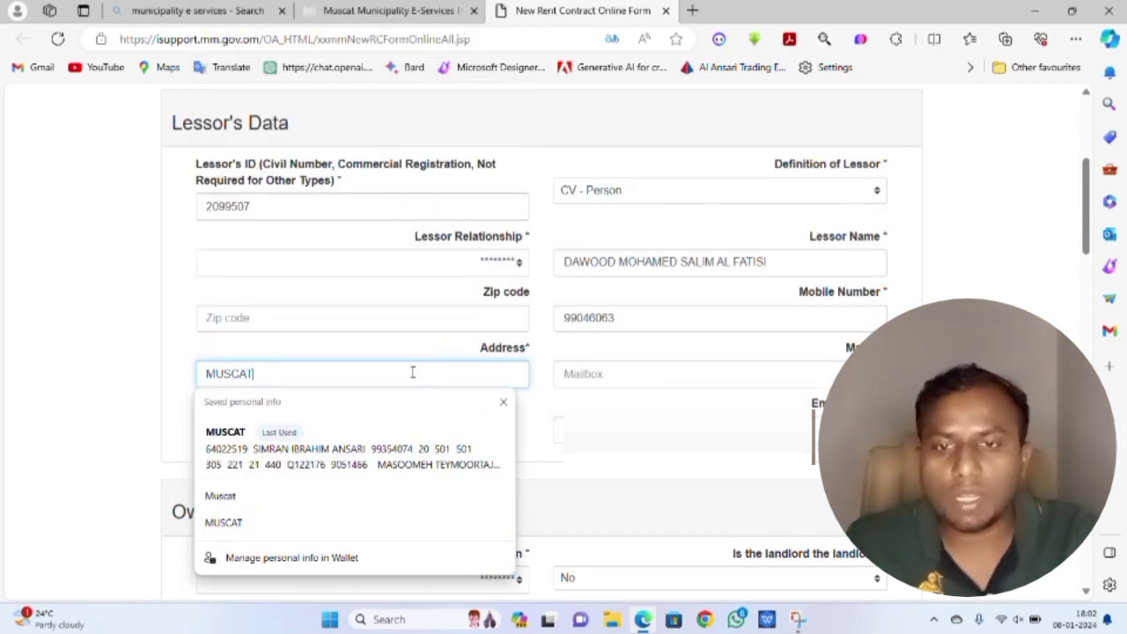
key("Tab")
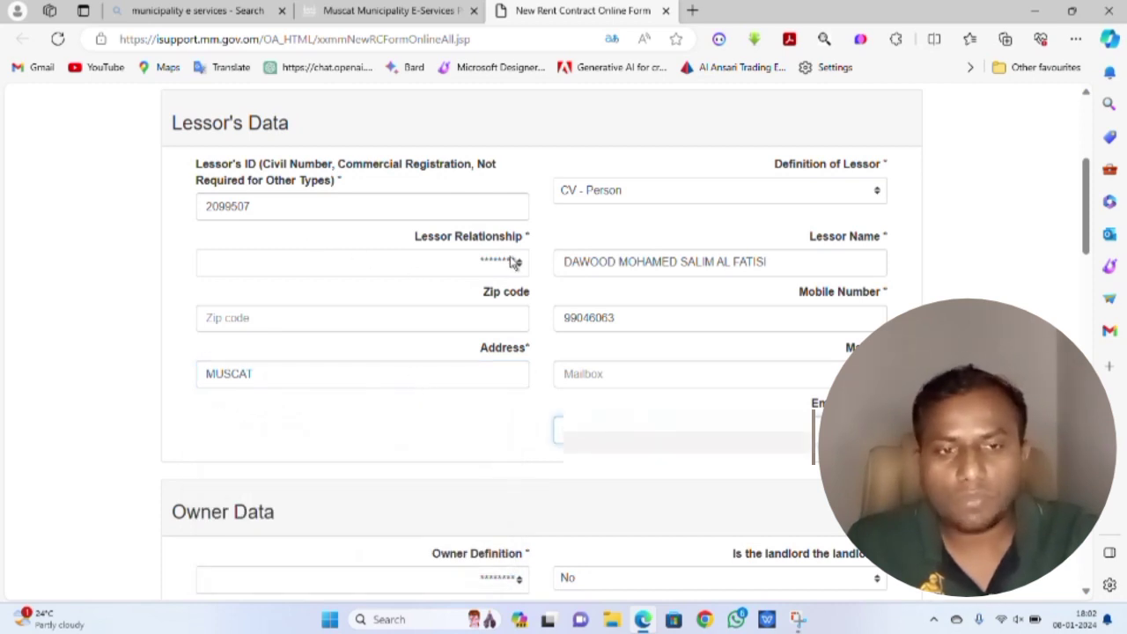
scroll(513, 264, "down", 1)
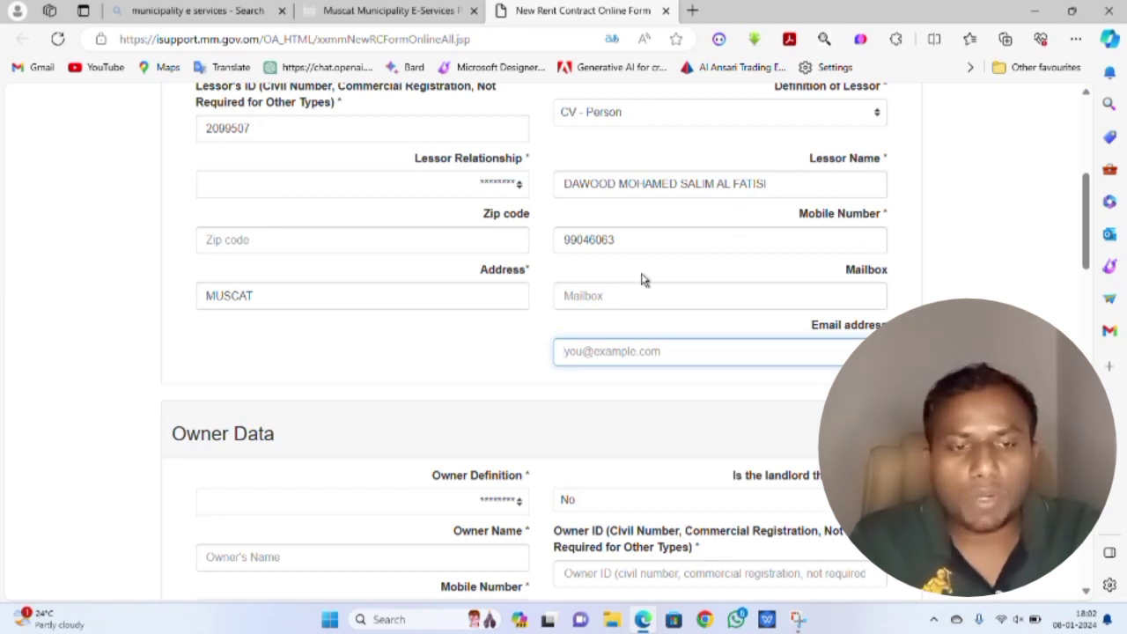
scroll(641, 279, "down", 2)
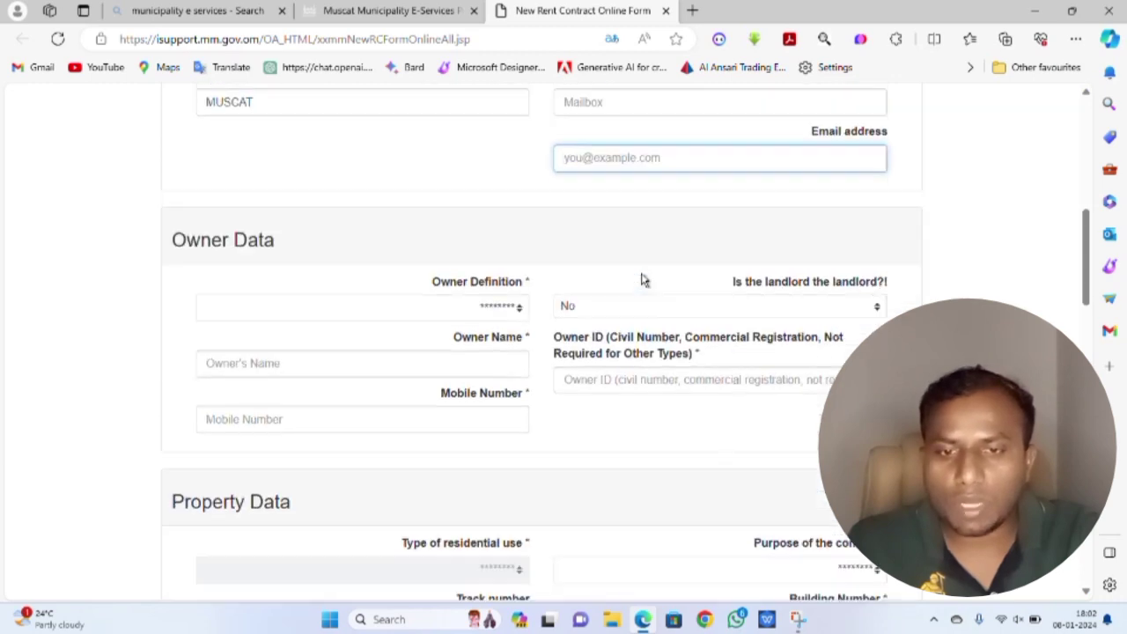
scroll(641, 279, "down", 3)
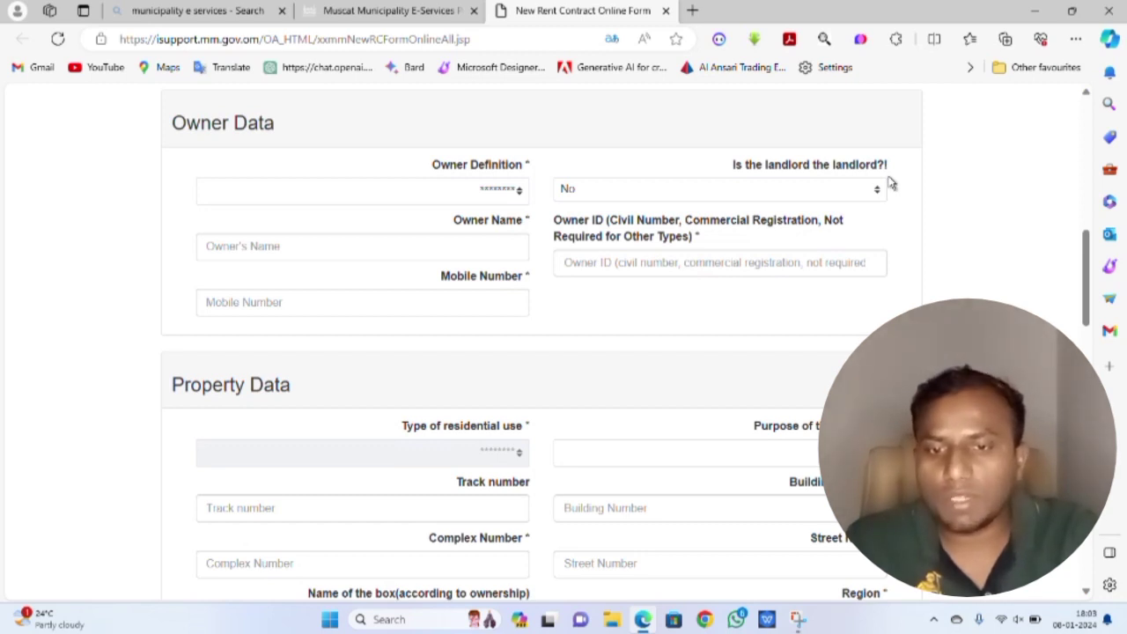
- Answer Yes to 'Is the landlord the landlord?!' so owner details autofill, then scroll to Property Data
left_click(878, 192)
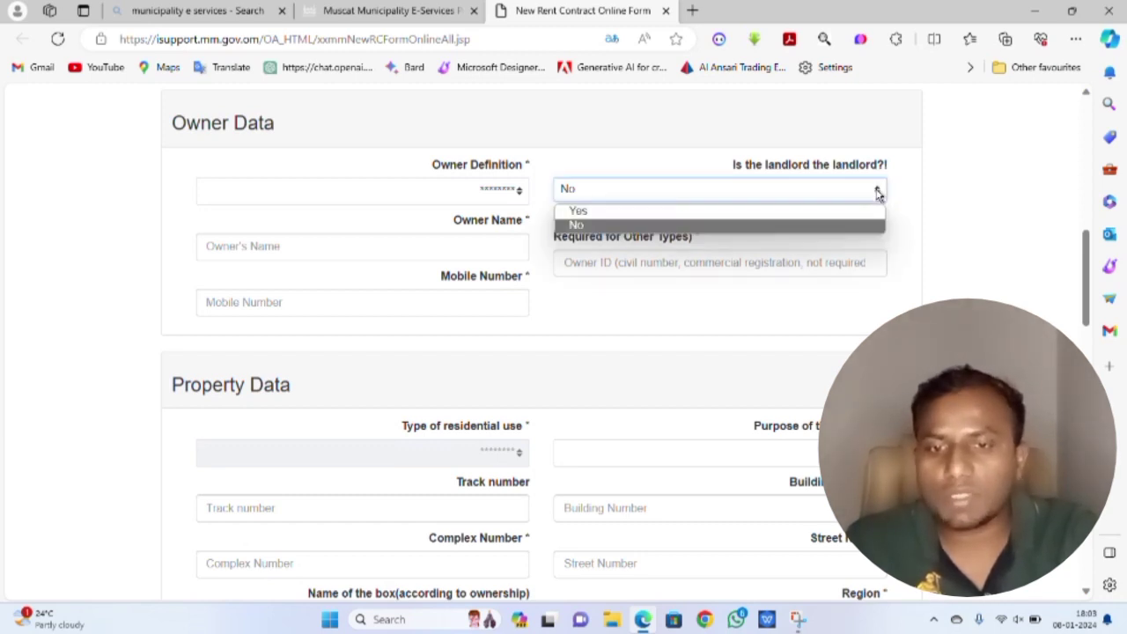
left_click(712, 213)
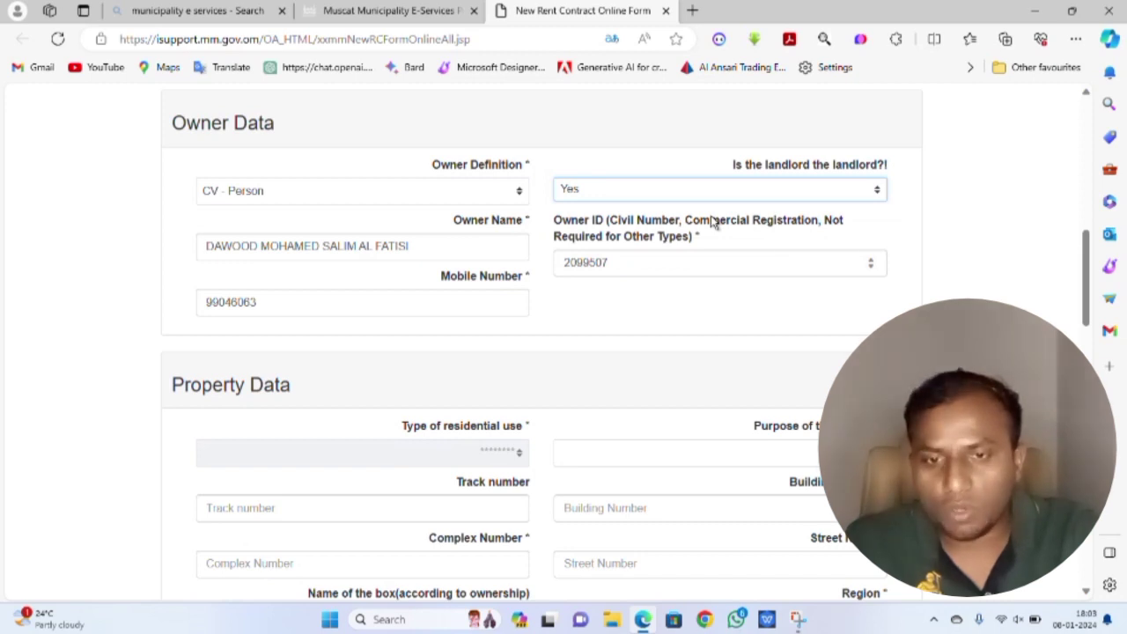
scroll(714, 221, "down", 2)
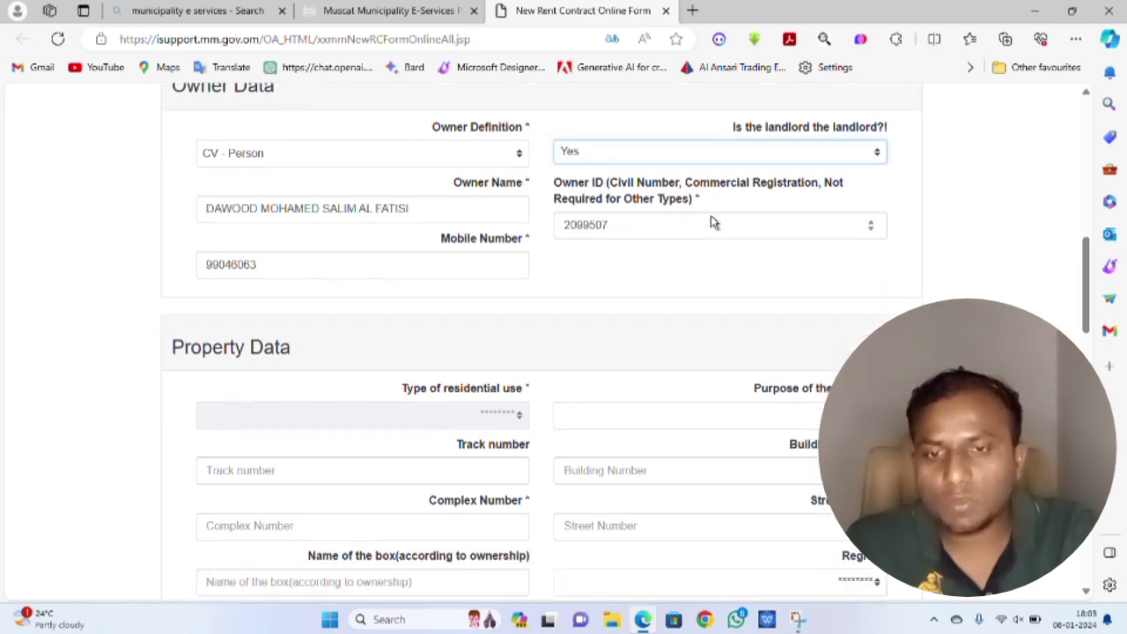
scroll(691, 230, "down", 1)
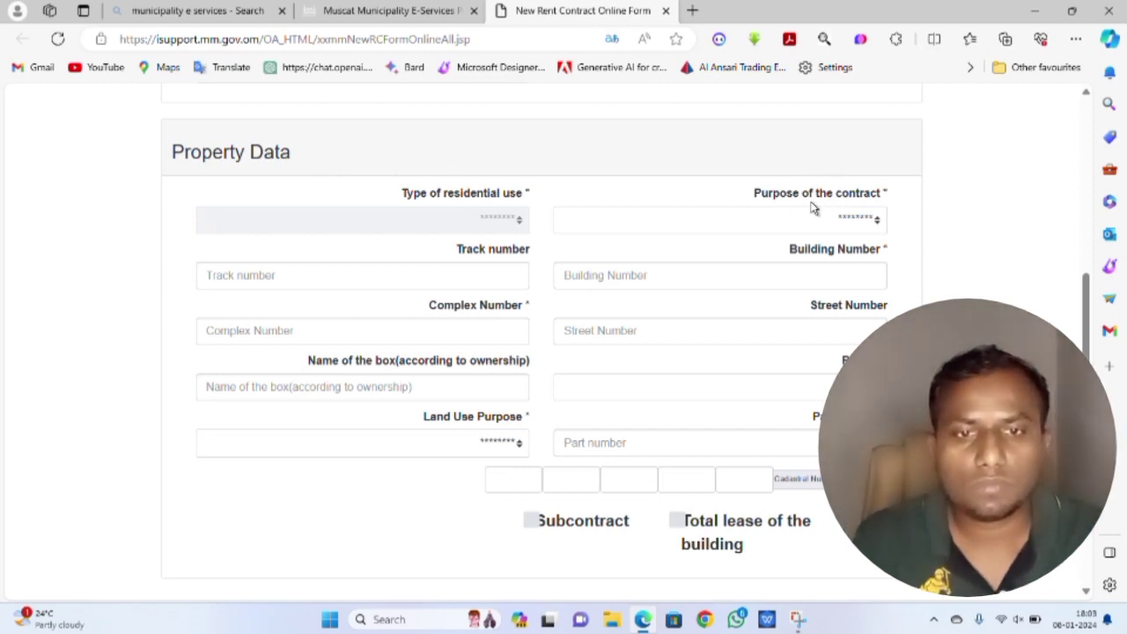
- Set contract purpose to residential and Type of residential use to Family Residence
left_click(876, 222)
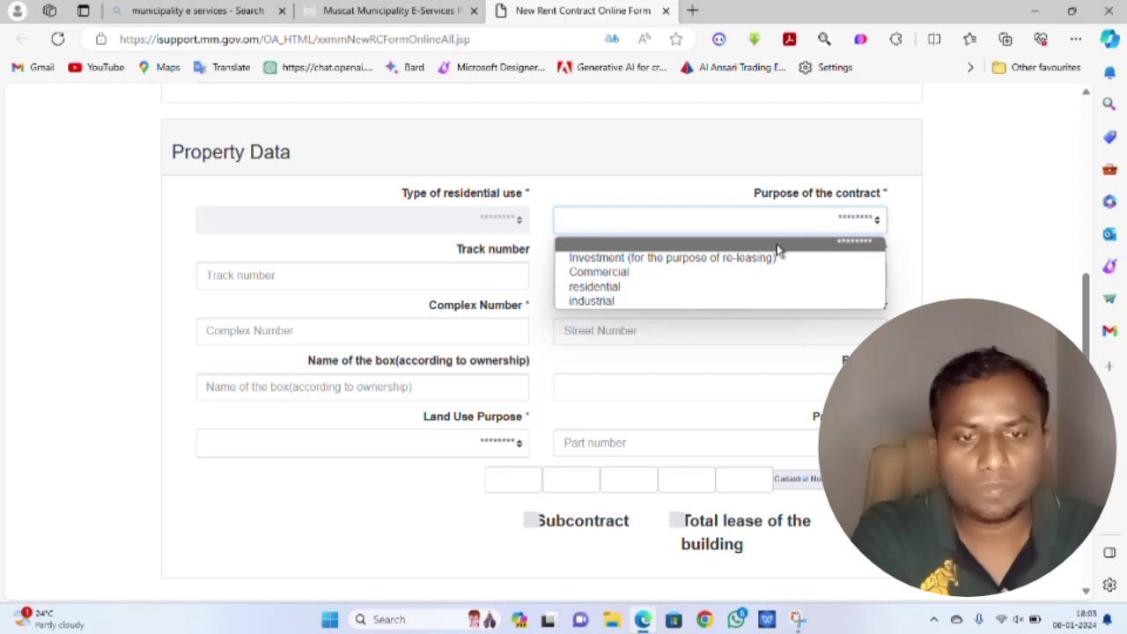
left_click(680, 287)
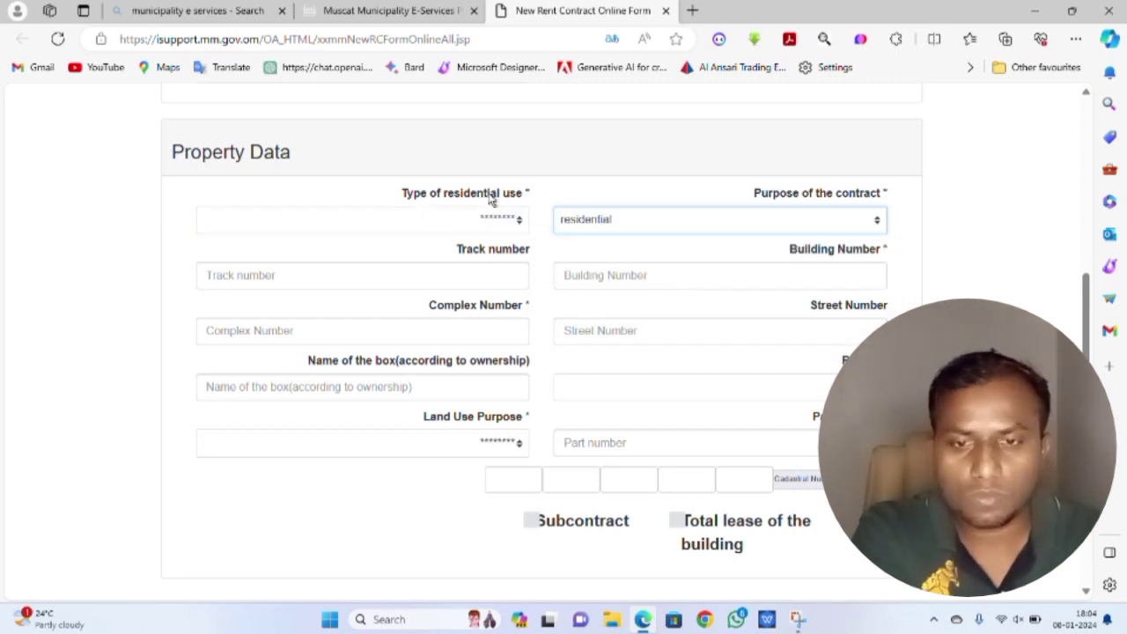
left_click(519, 226)
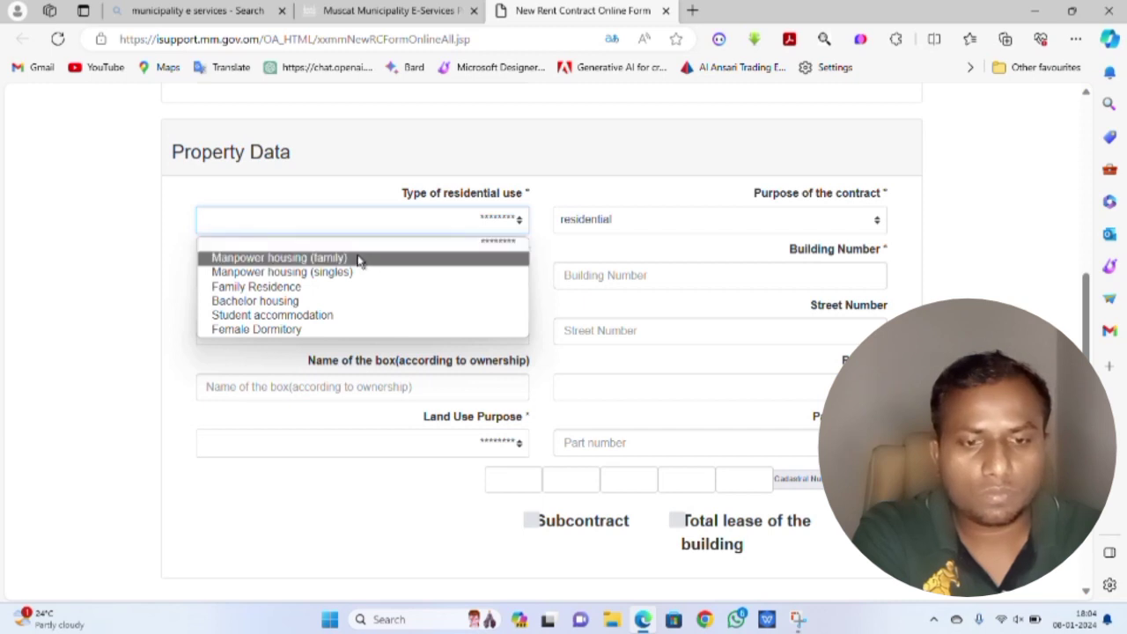
left_click(298, 288)
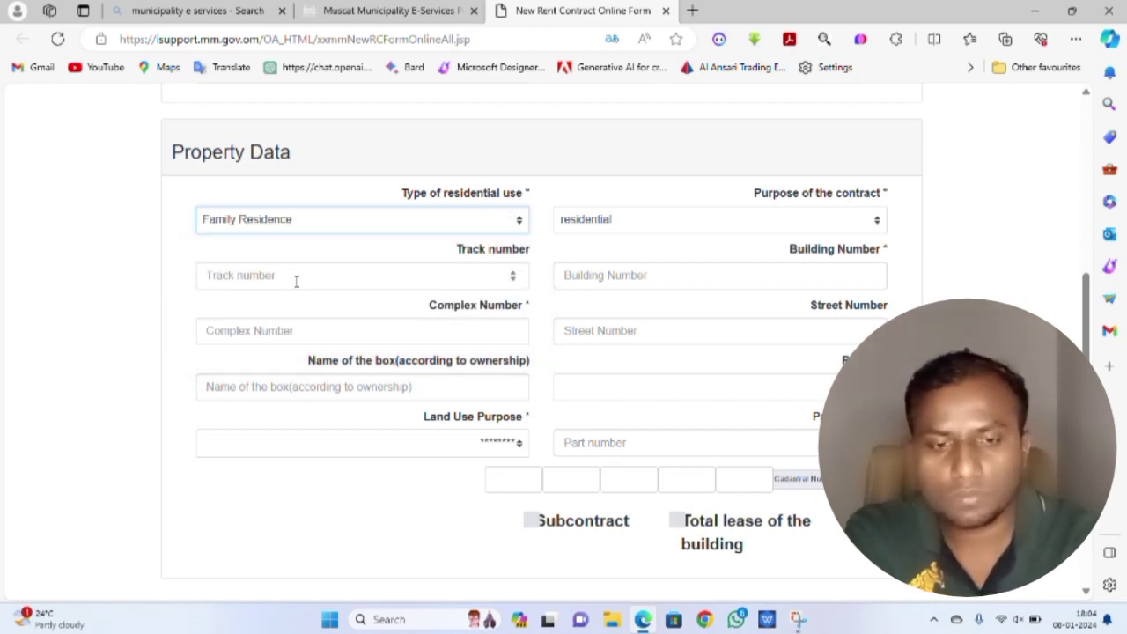
left_click(413, 279)
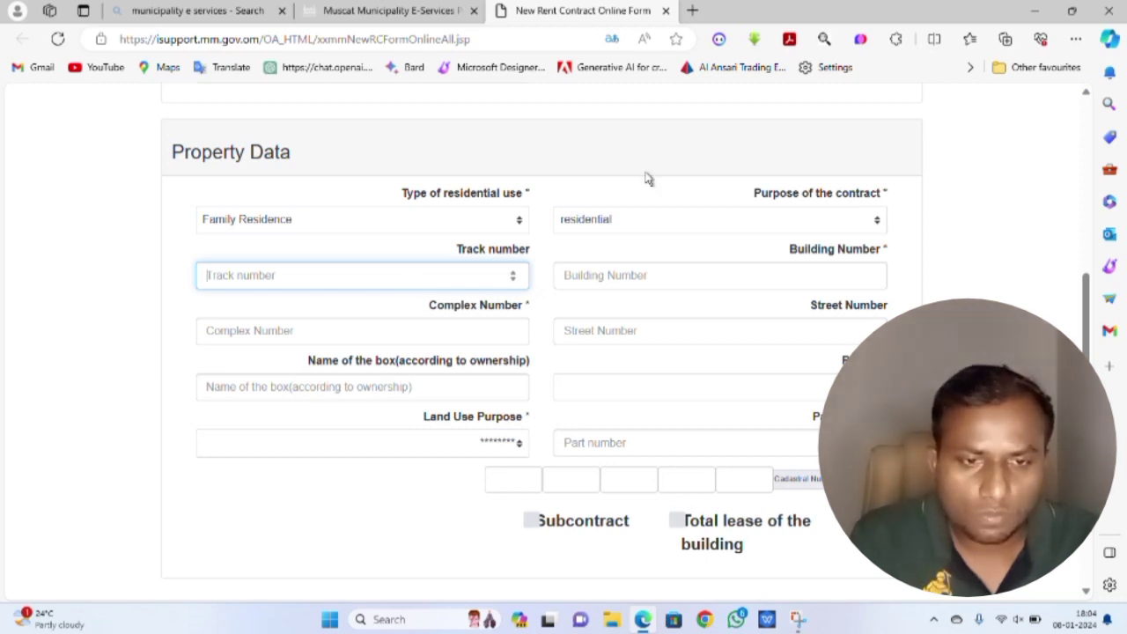
left_click(483, 22)
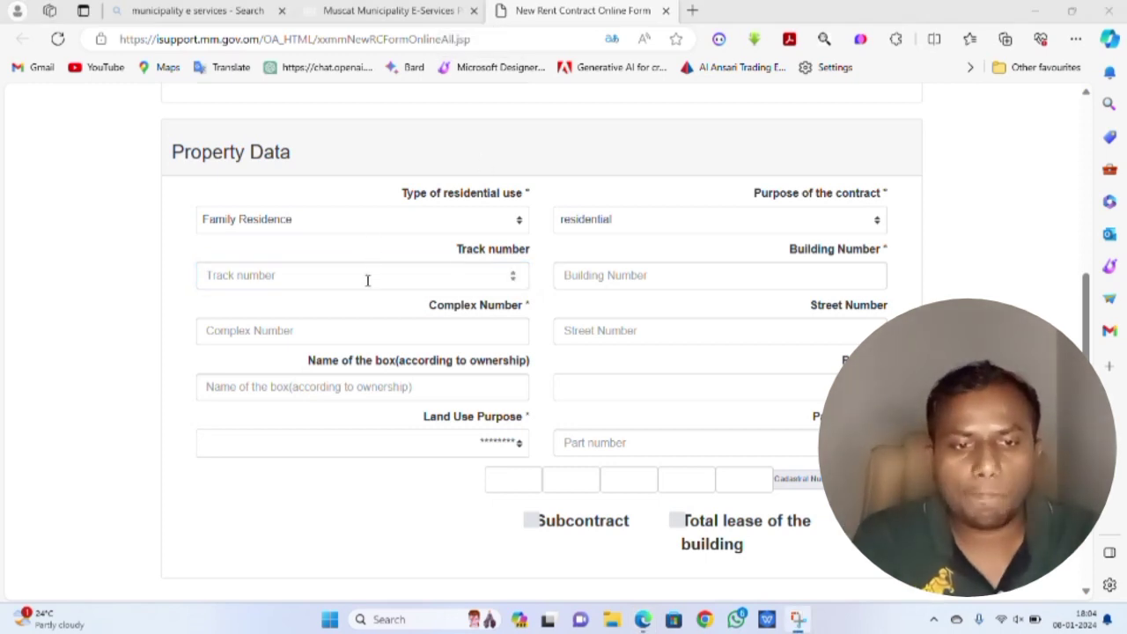
left_click(643, 280)
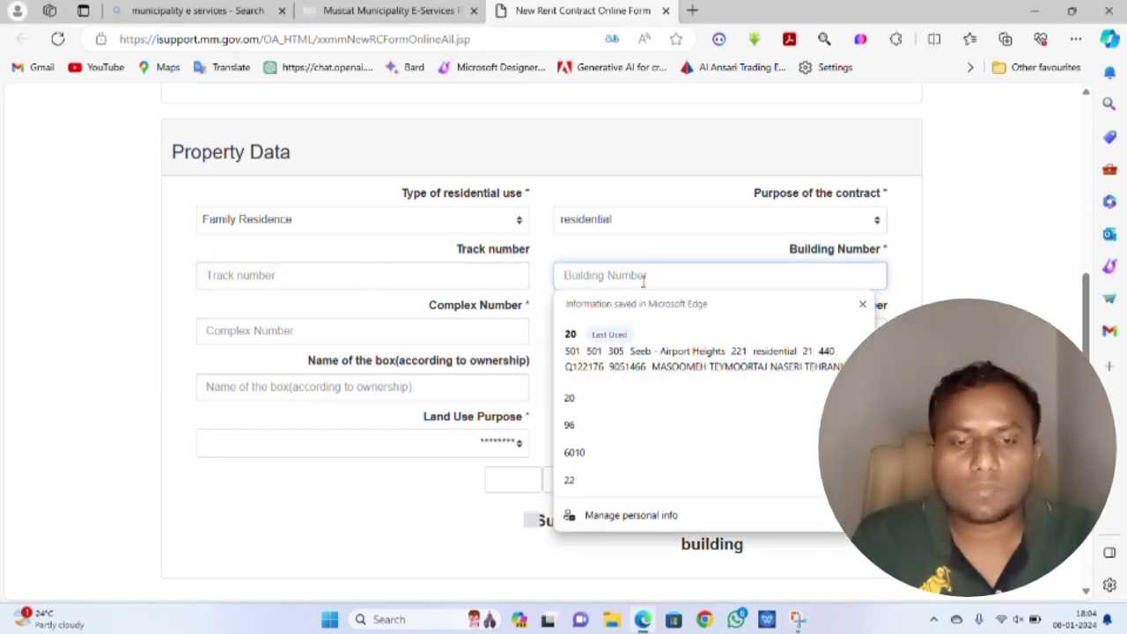
type("22")
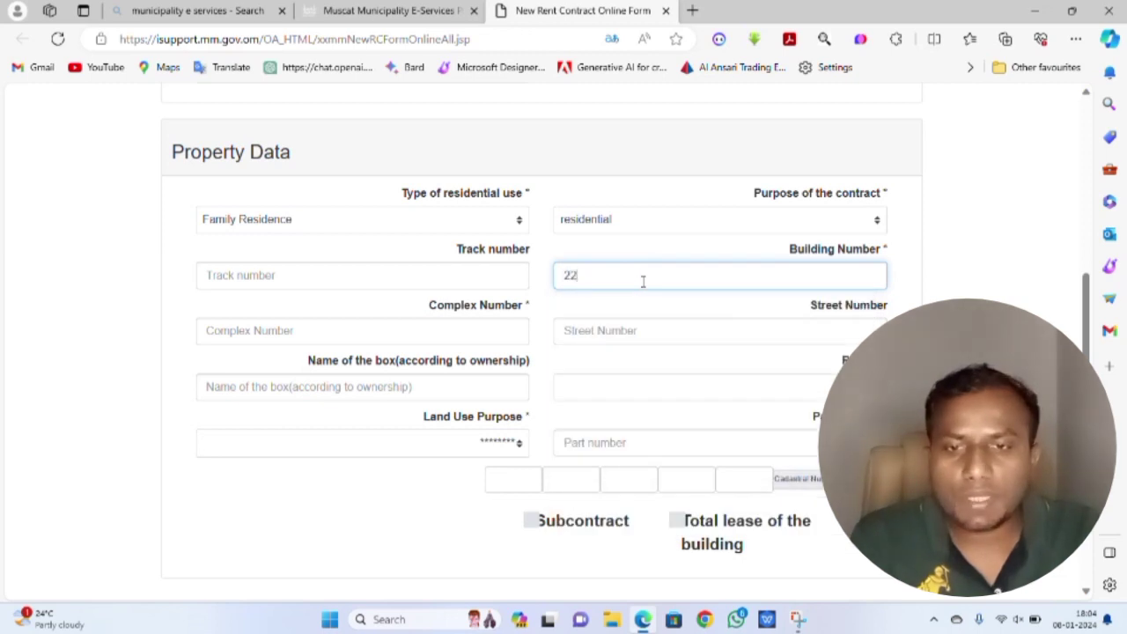
left_click(631, 331)
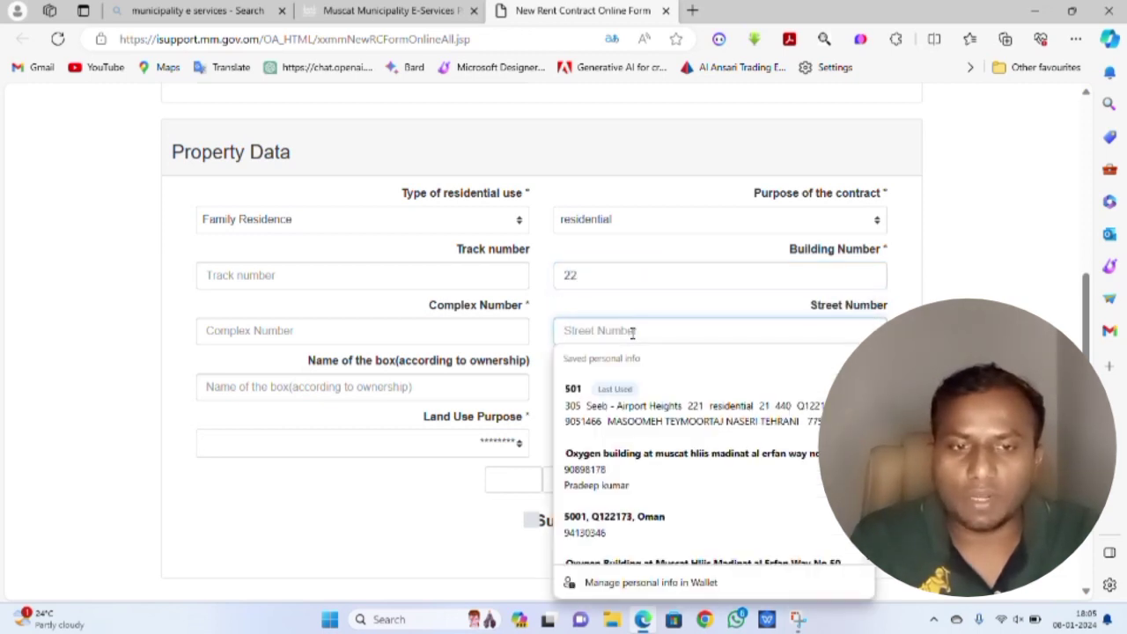
type("501")
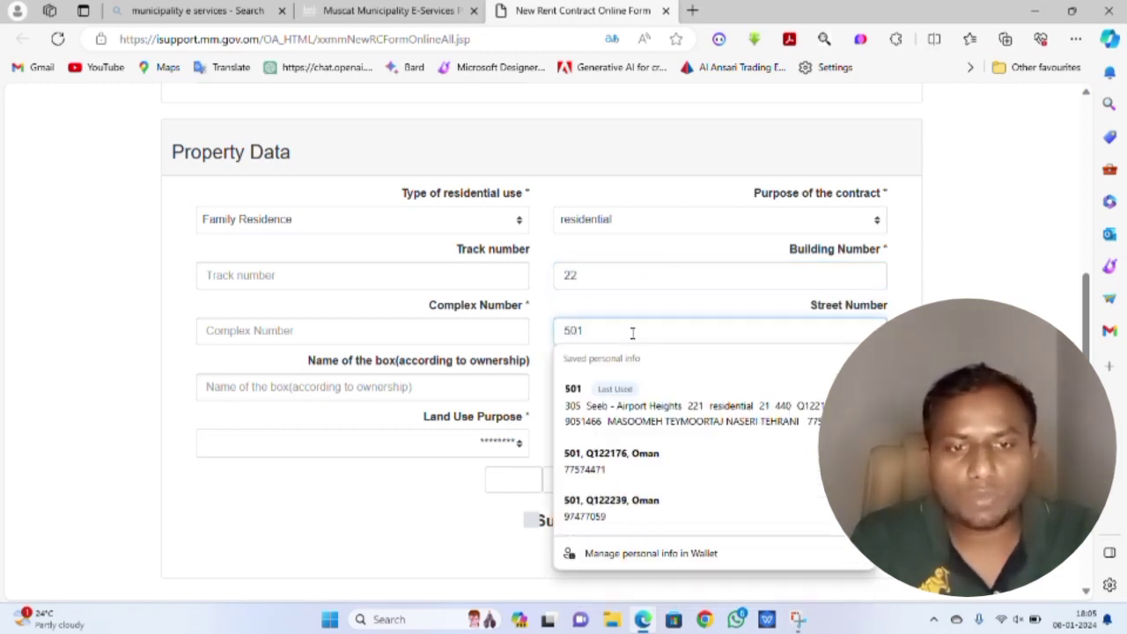
left_click(349, 277)
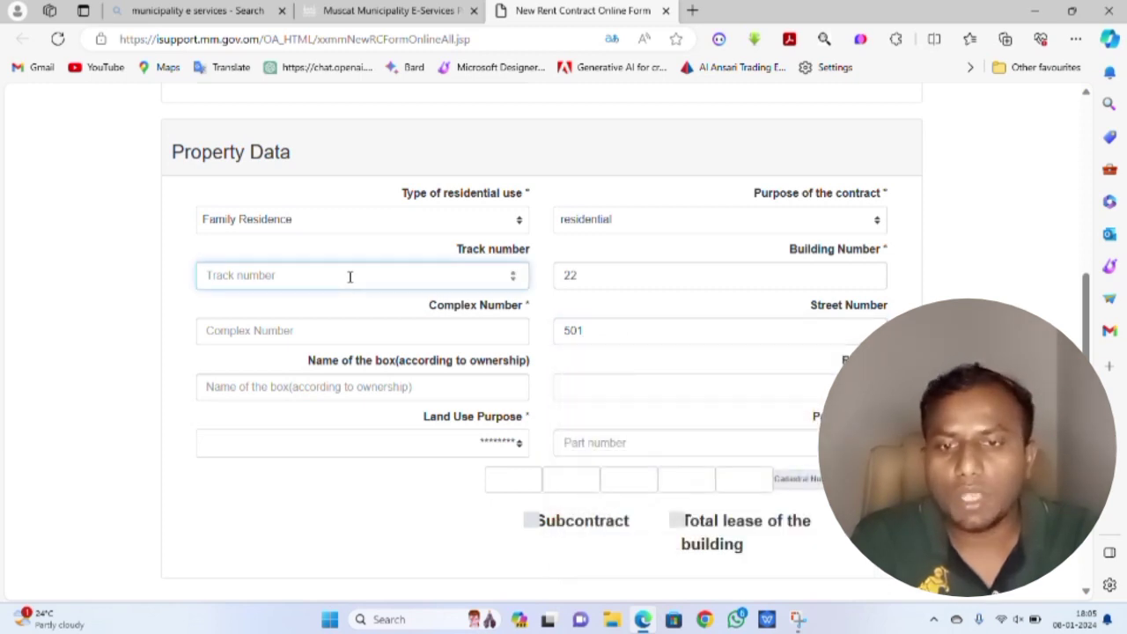
type("501")
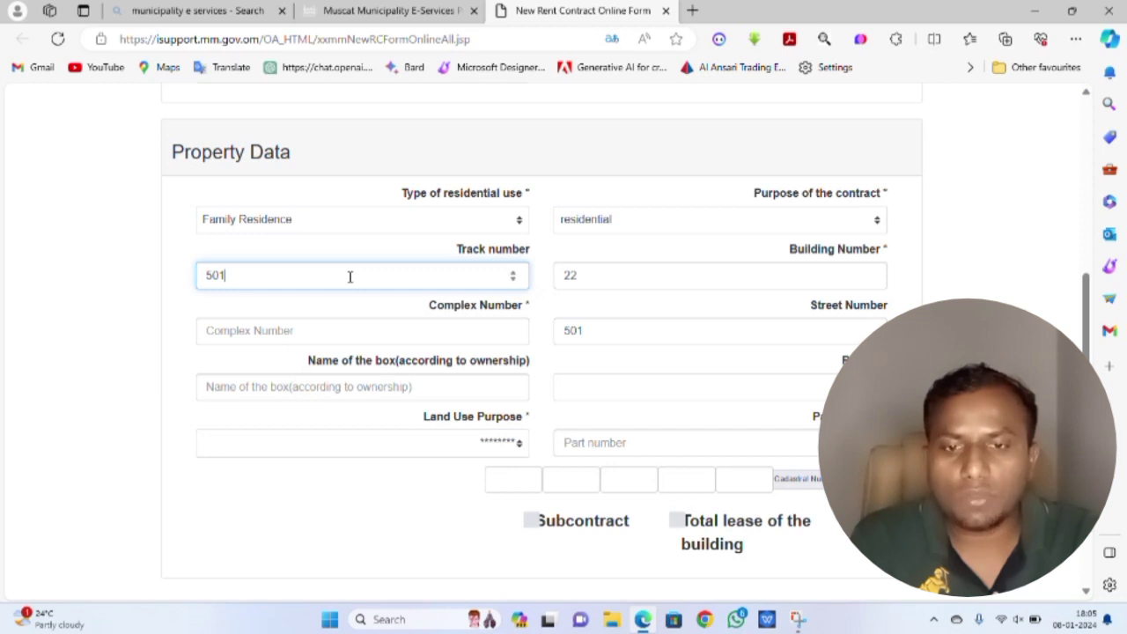
left_click(294, 331)
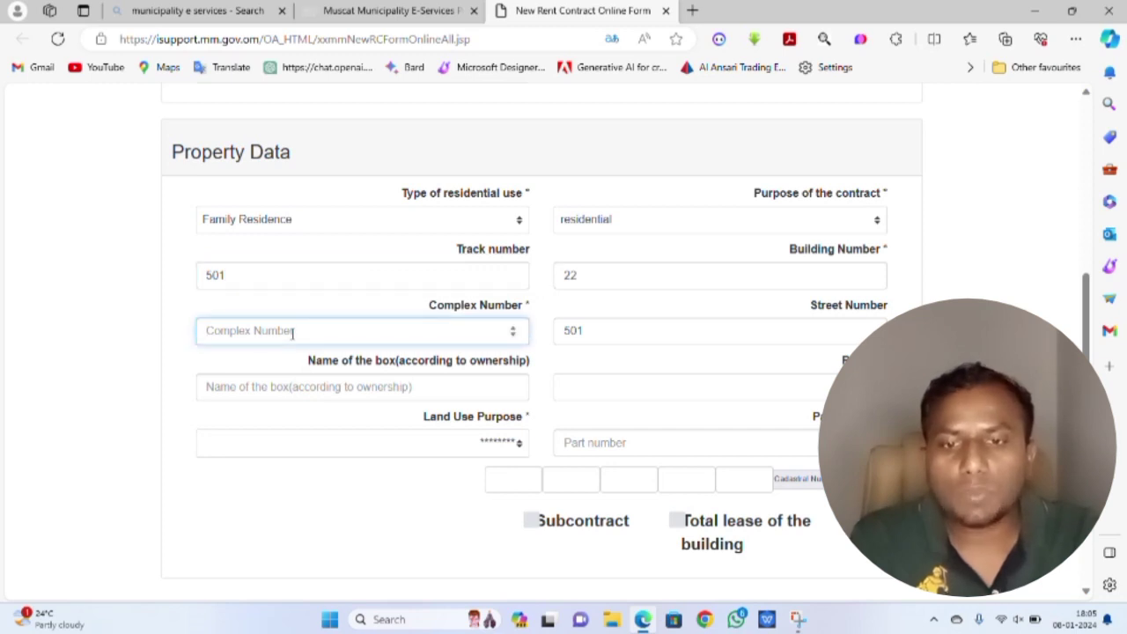
type("305")
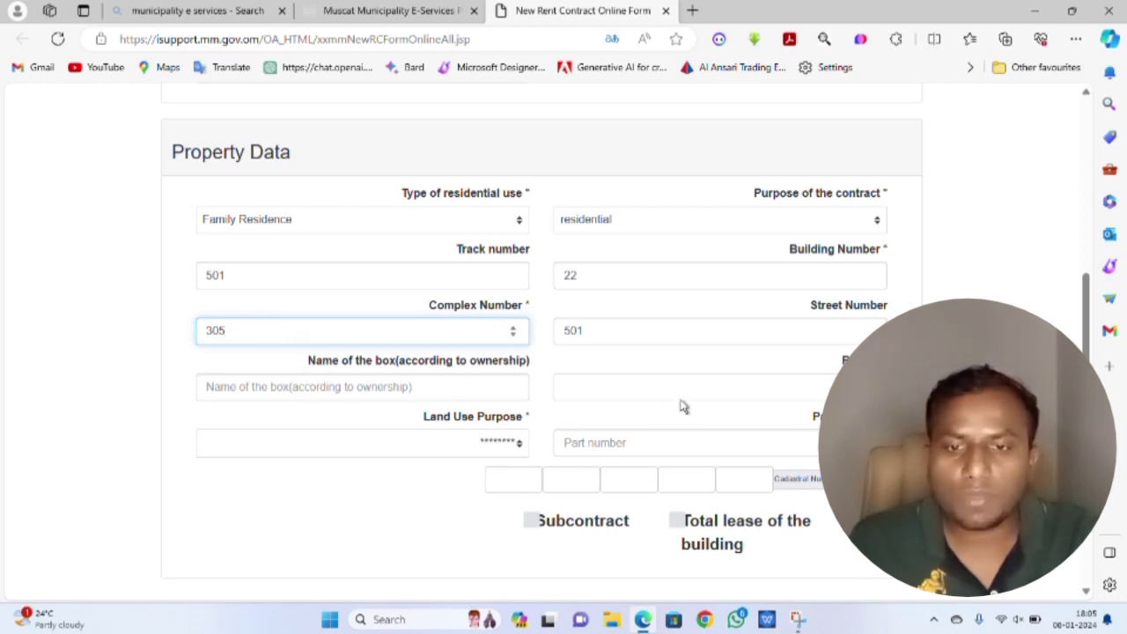
- Enter part number 221 and set Land Use Purpose to residential
left_click(746, 442)
left_click(746, 442)
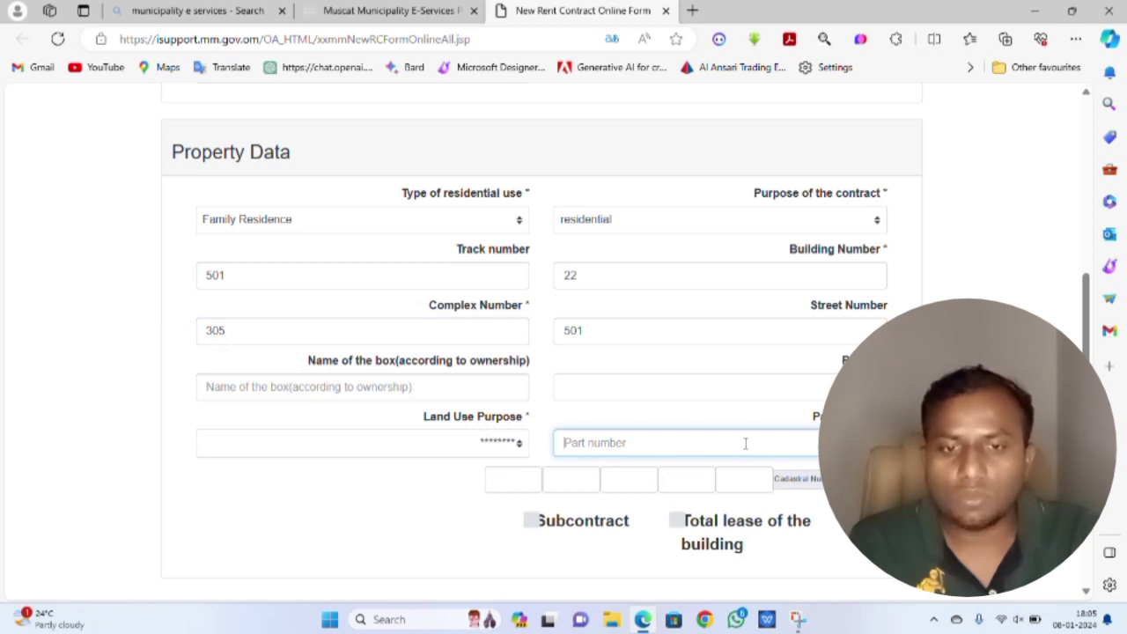
type("221")
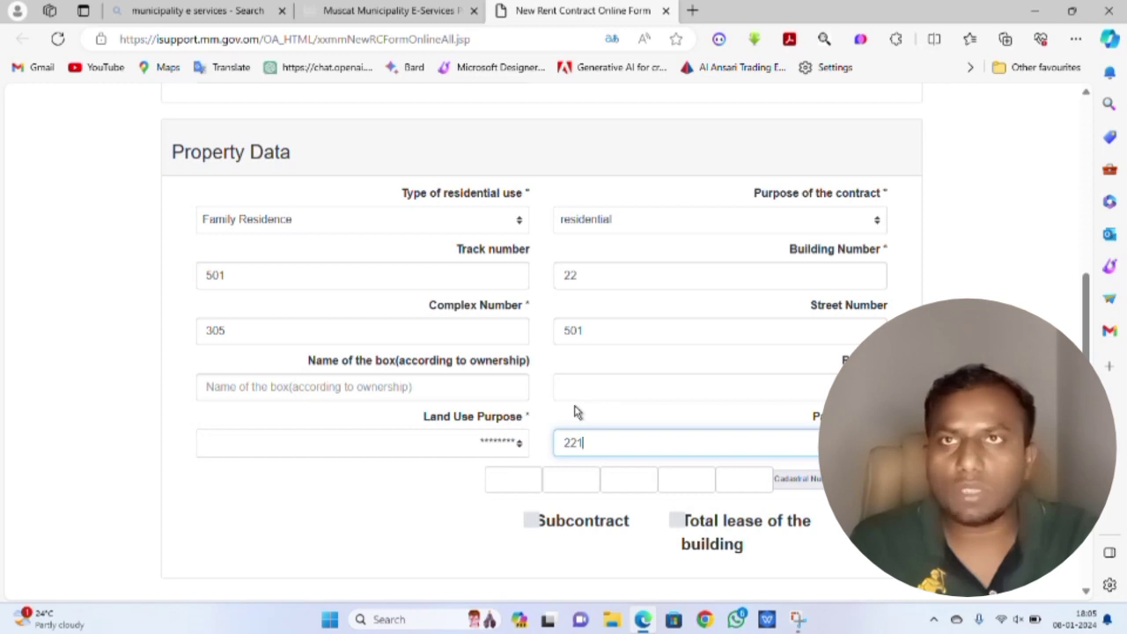
left_click(520, 445)
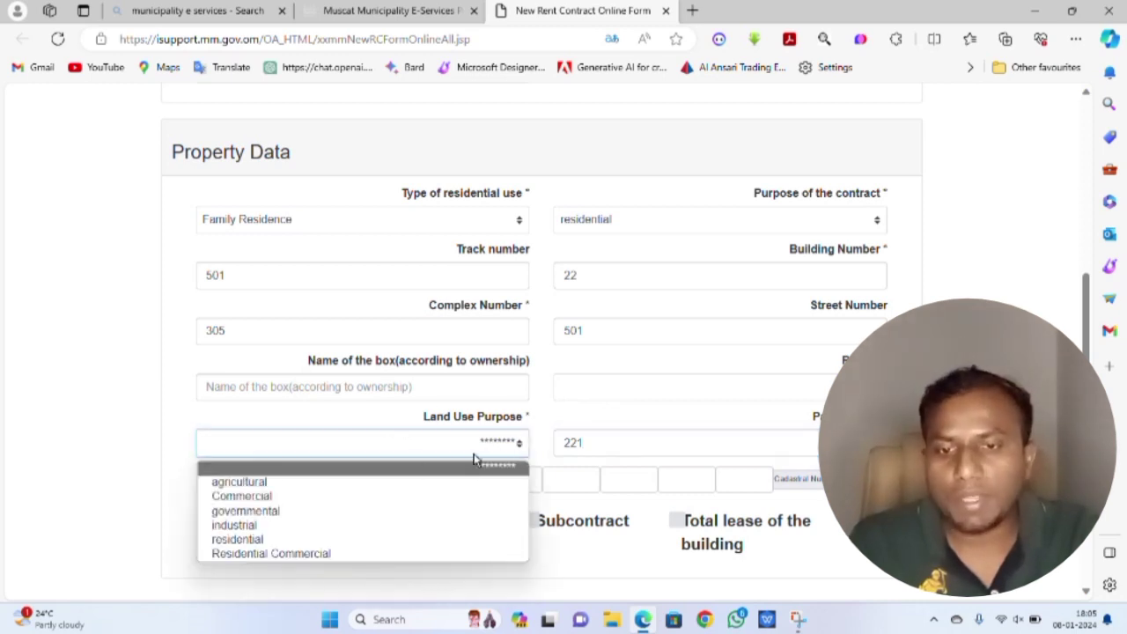
left_click(342, 540)
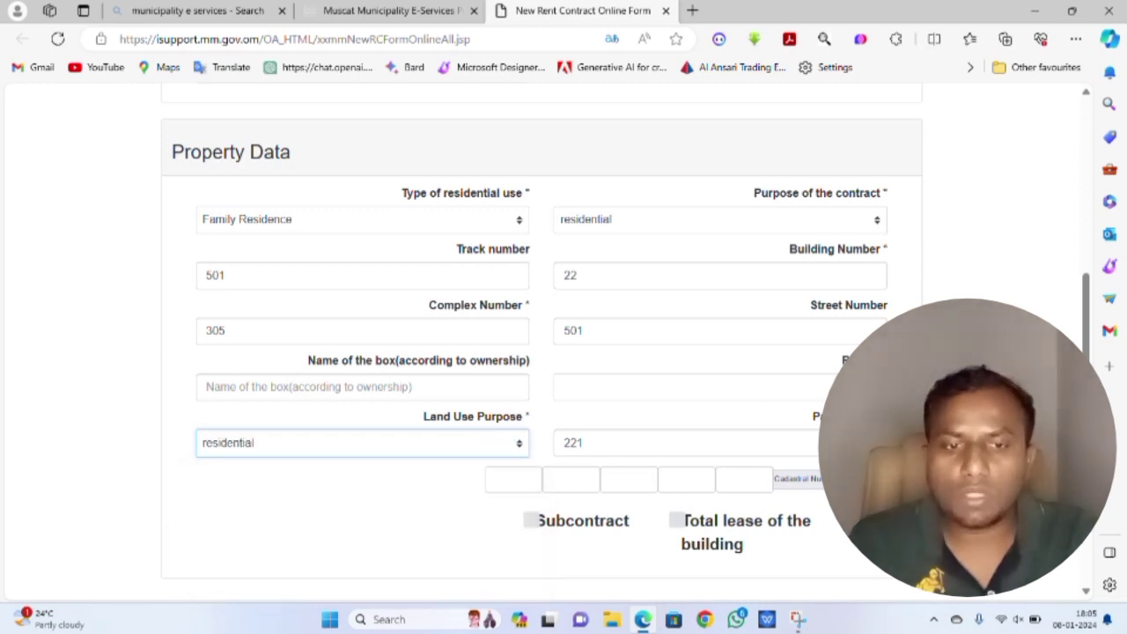
- Choose 'Seeb - Airport Heights' from the Region dropdown list
left_click(687, 387)
scroll(685, 220, "down", 3)
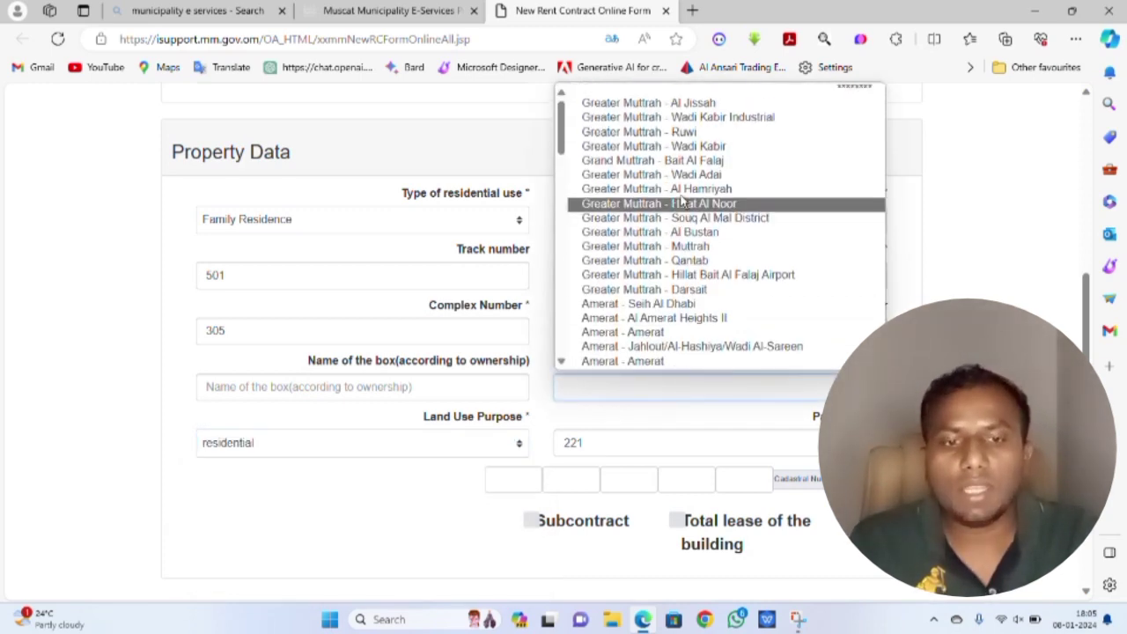
scroll(684, 222, "down", 8)
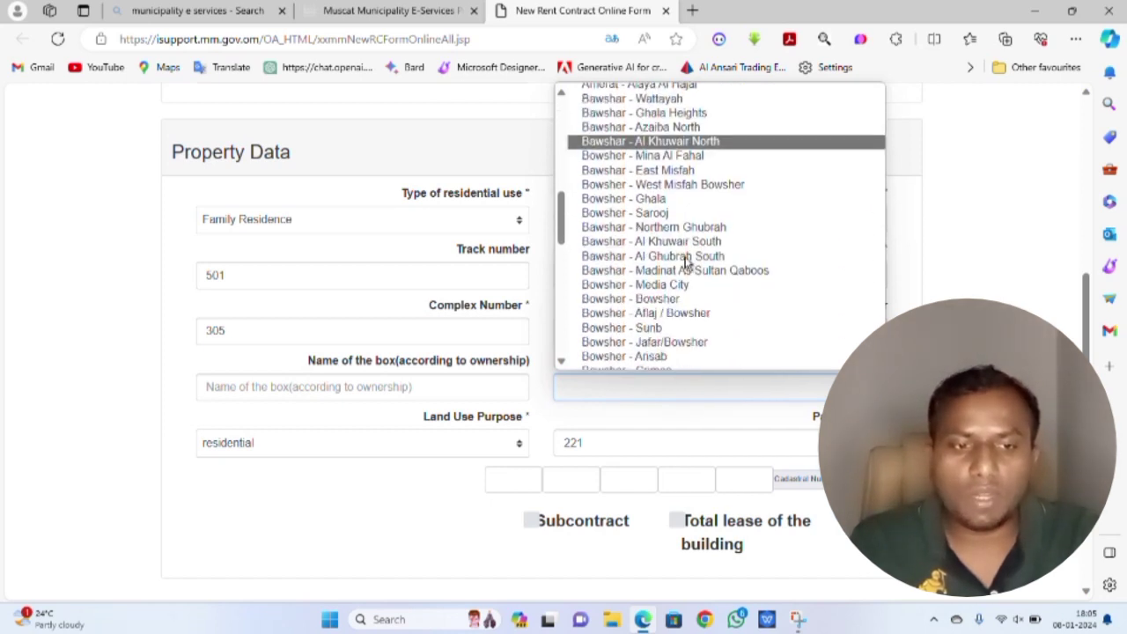
scroll(689, 262, "down", 6)
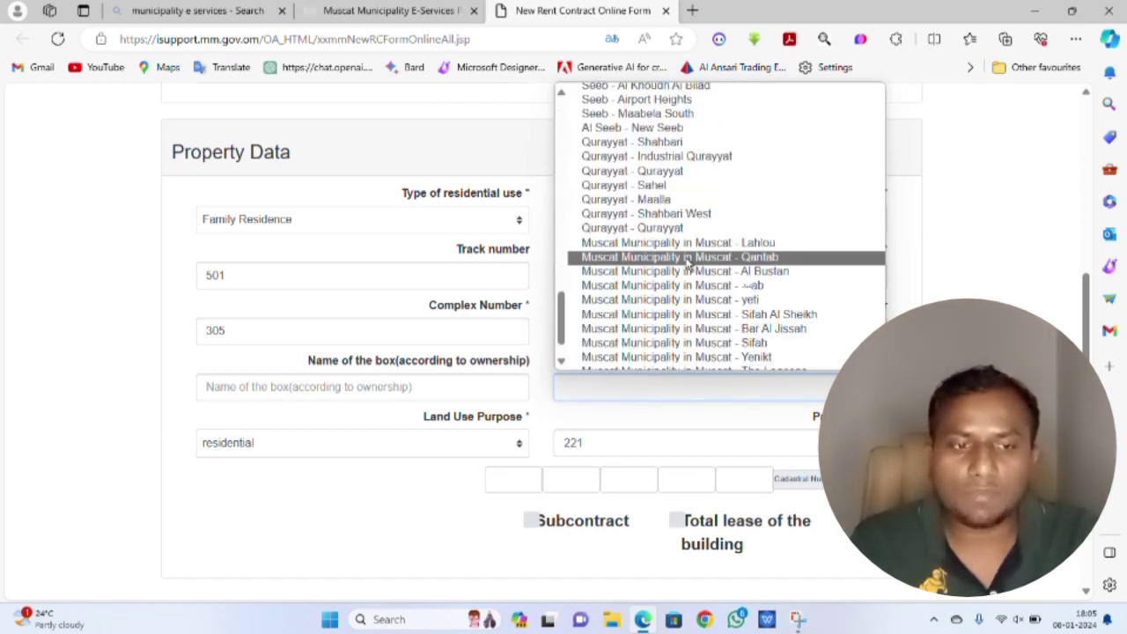
scroll(688, 262, "down", 1)
scroll(678, 264, "up", 6)
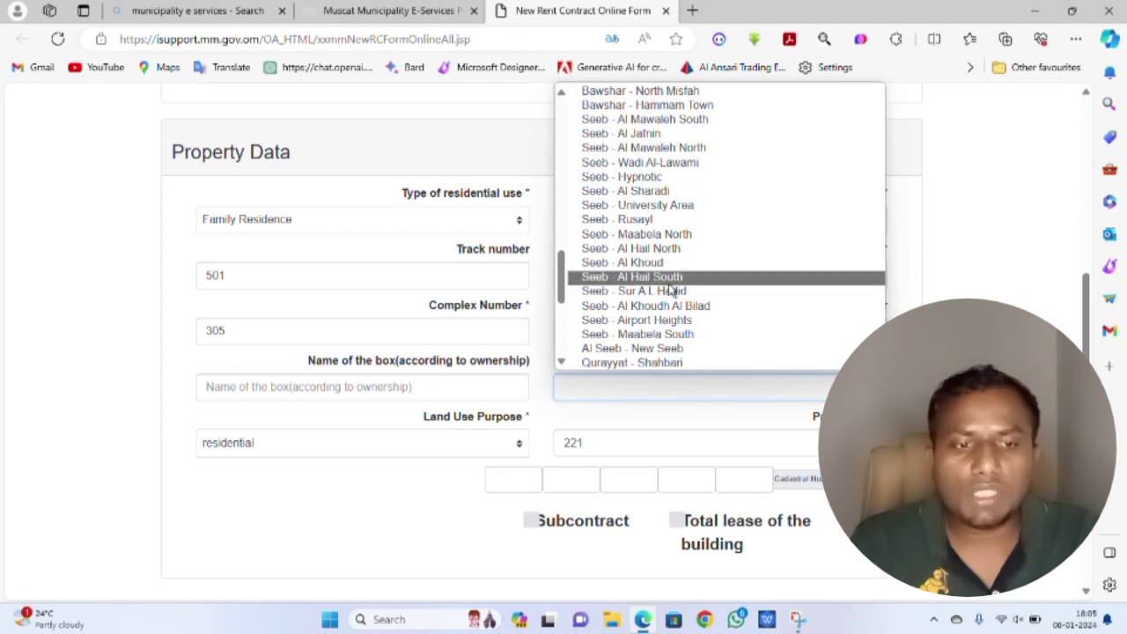
left_click(656, 320)
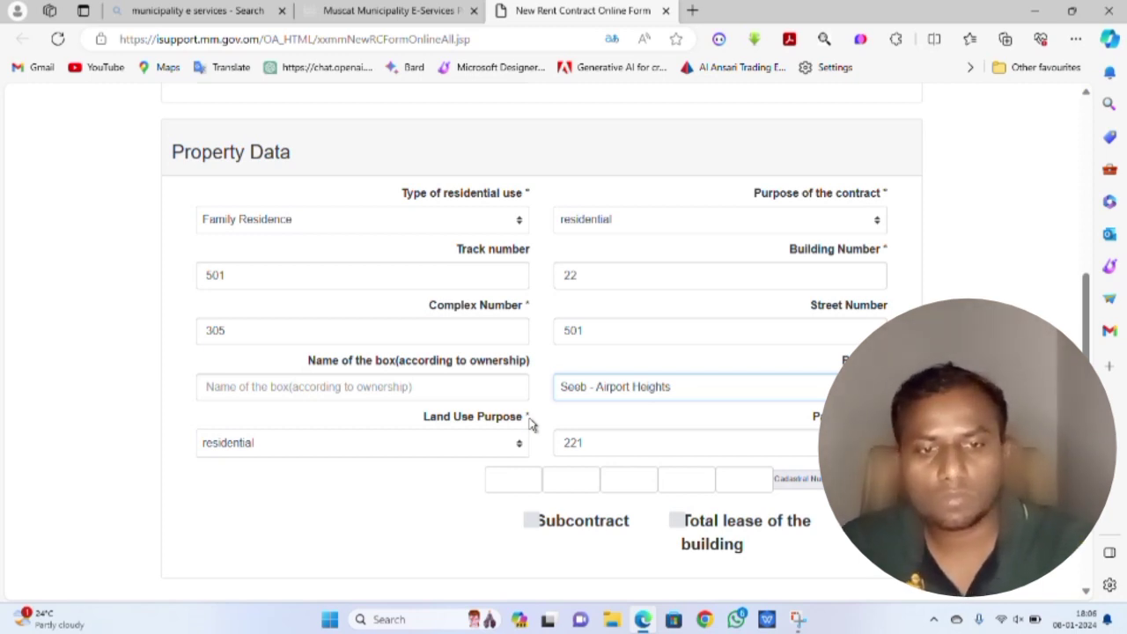
- Enter the unit's water account number and electricity account number
scroll(742, 412, "down", 1)
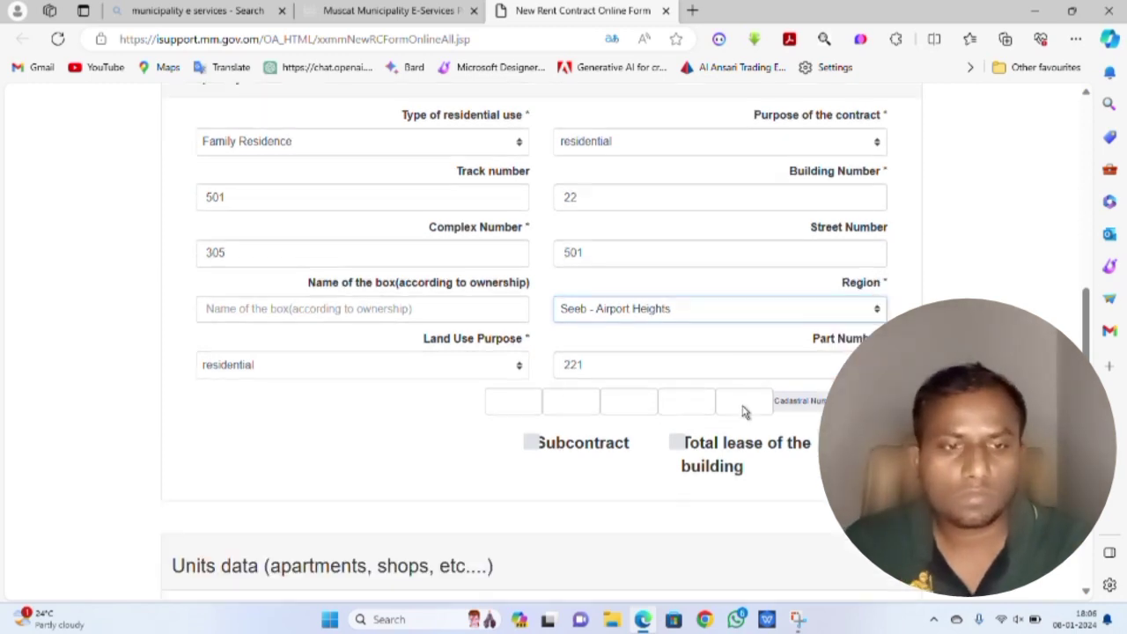
scroll(744, 412, "down", 4)
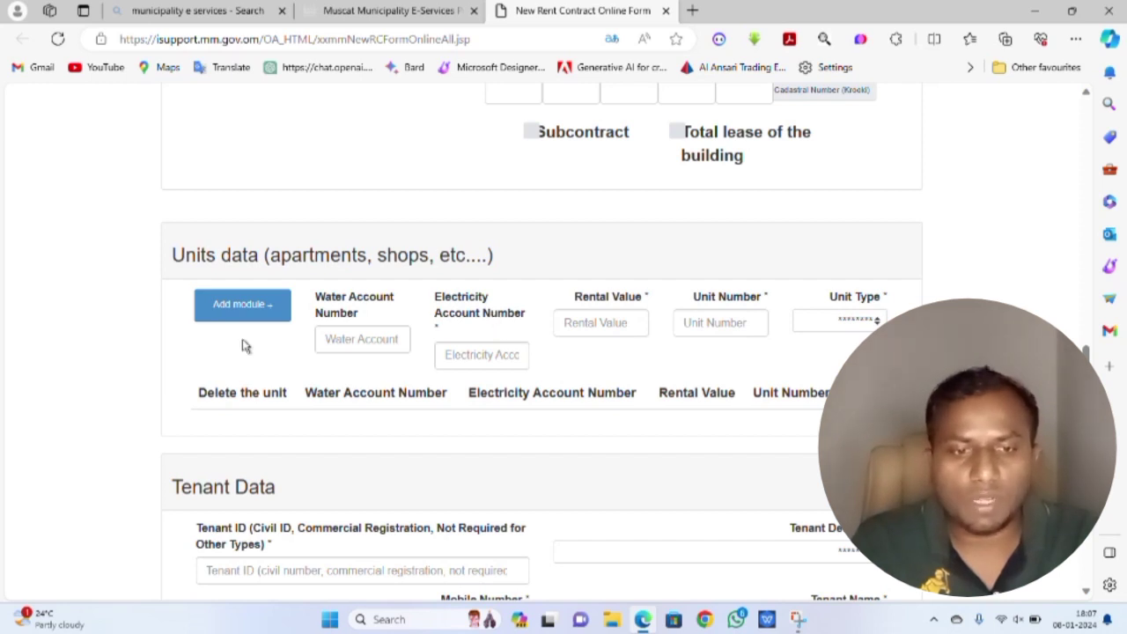
left_click(362, 348)
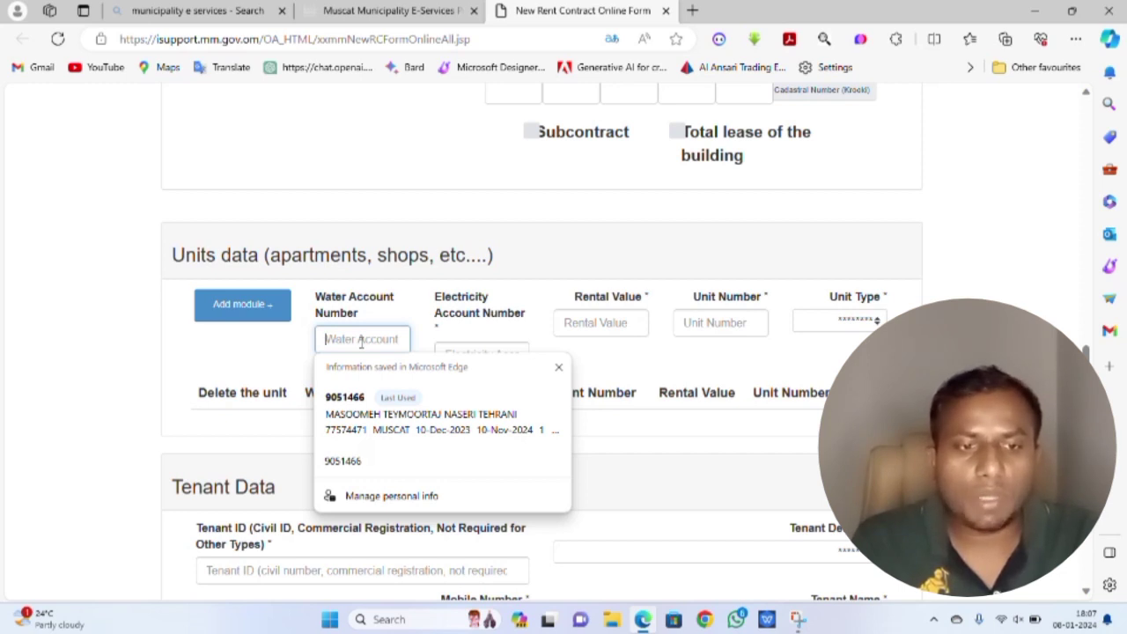
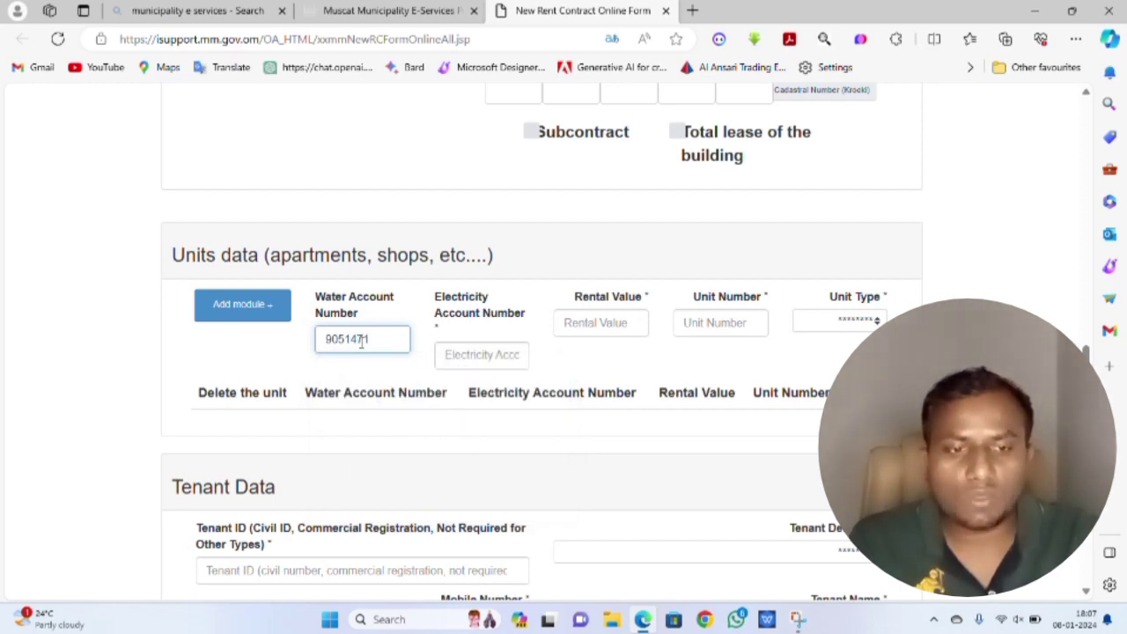
left_click(498, 356)
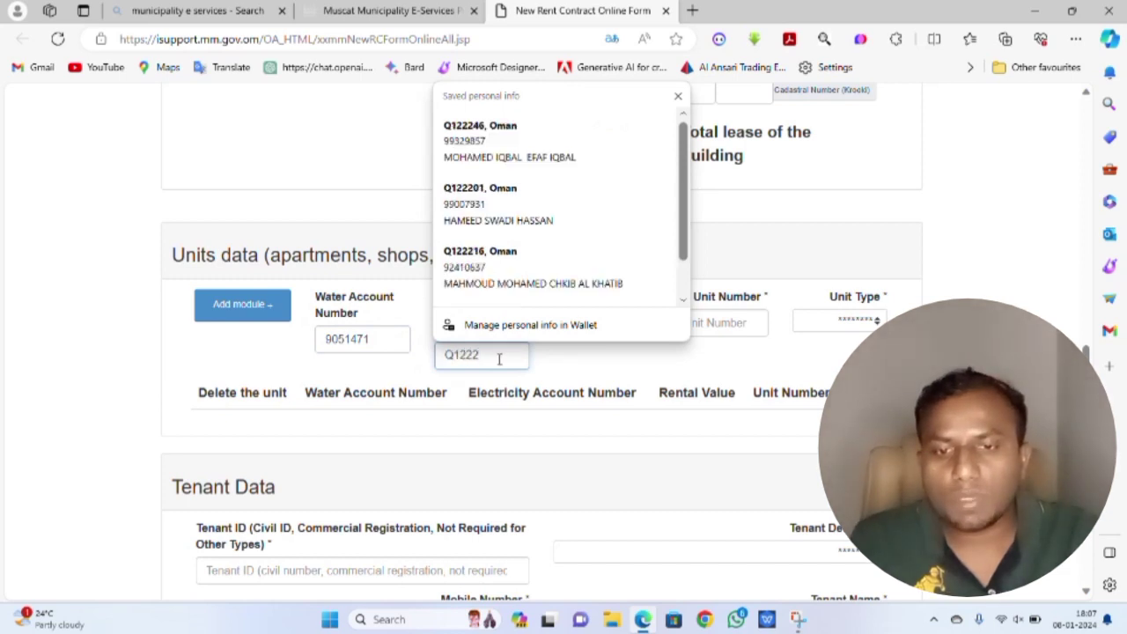
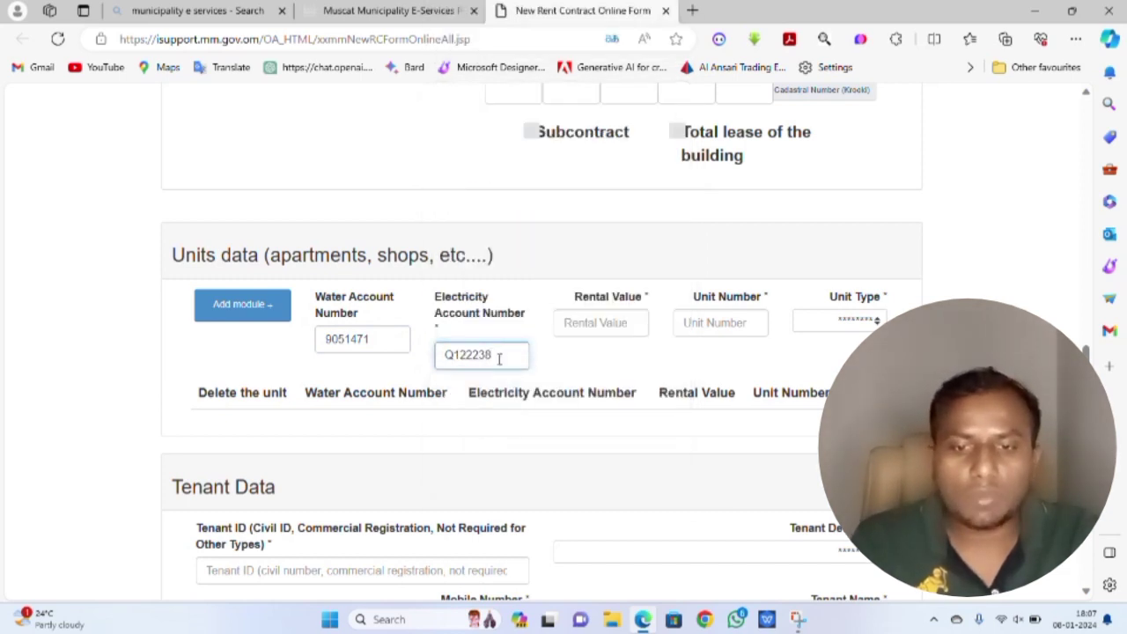
- Add unit 23 as a FLAT - Apartment with rental value 330 to the units list
left_click(609, 318)
type("33")
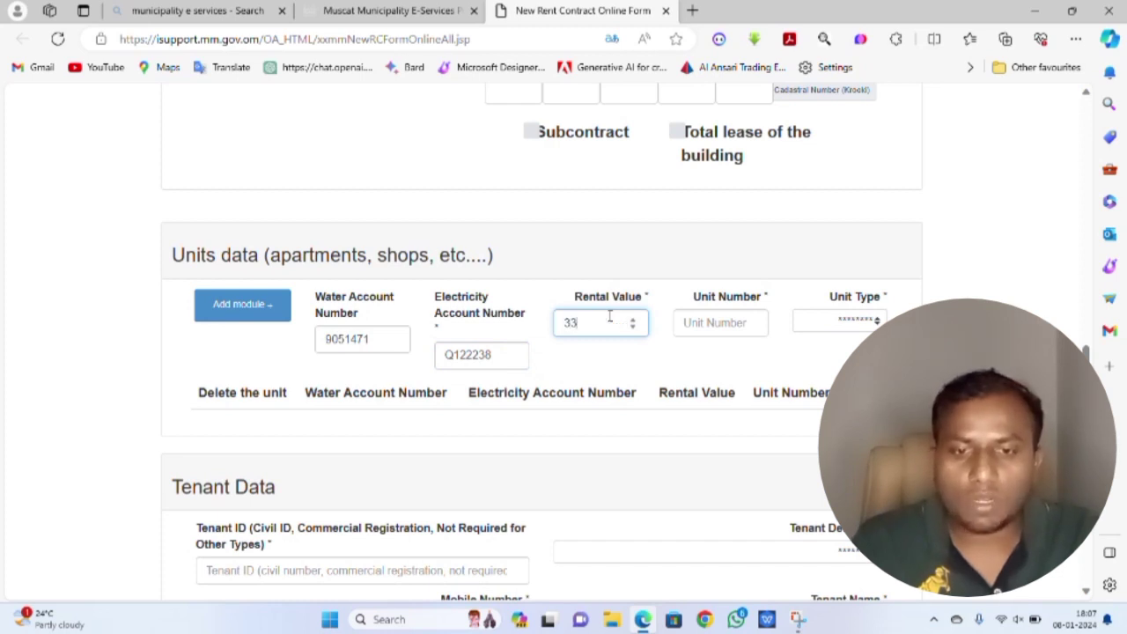
type("0")
left_click(720, 322)
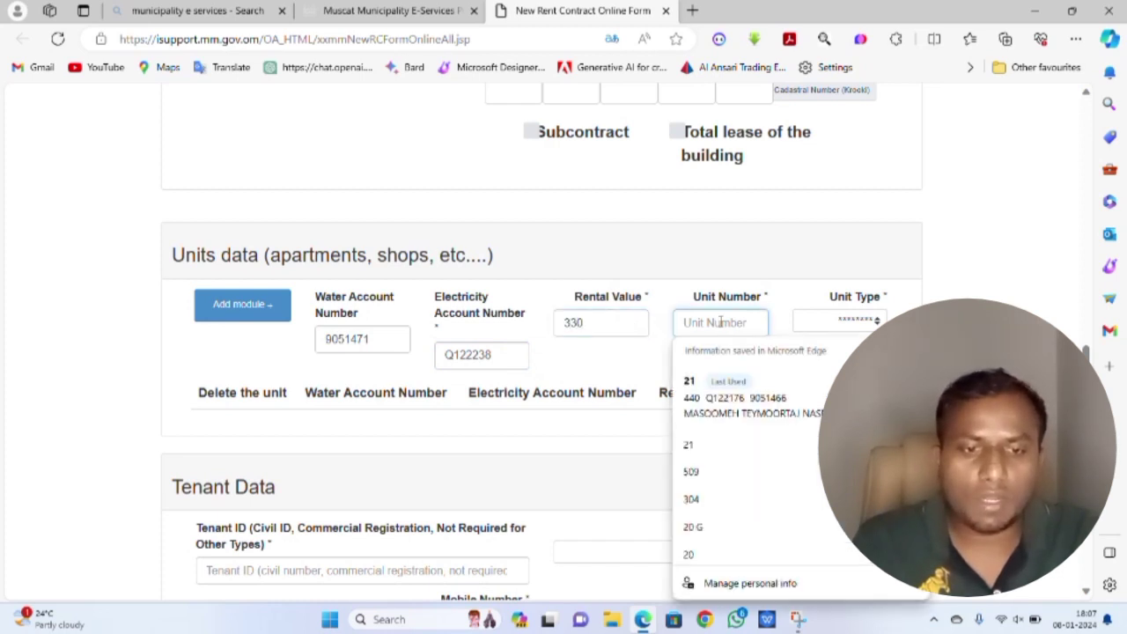
type("23")
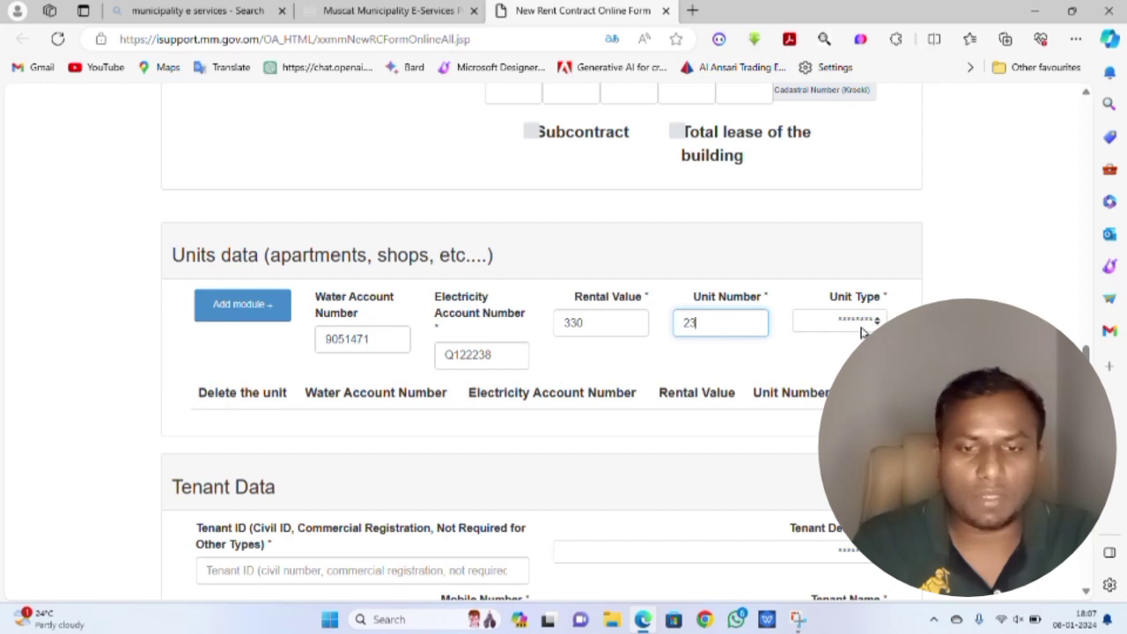
left_click(877, 321)
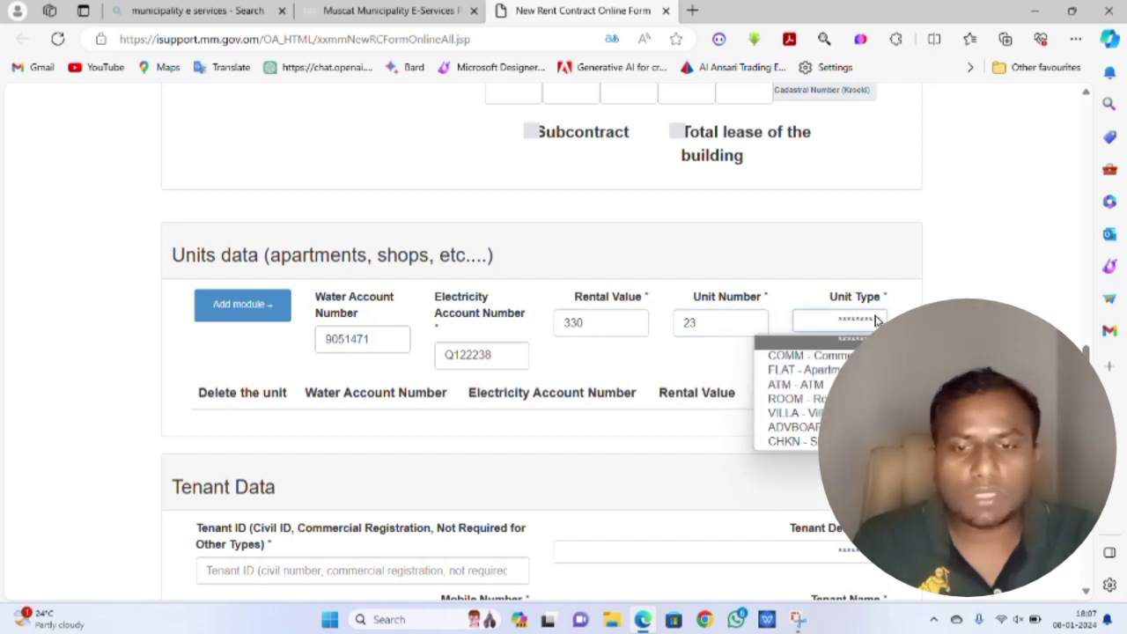
left_click(828, 371)
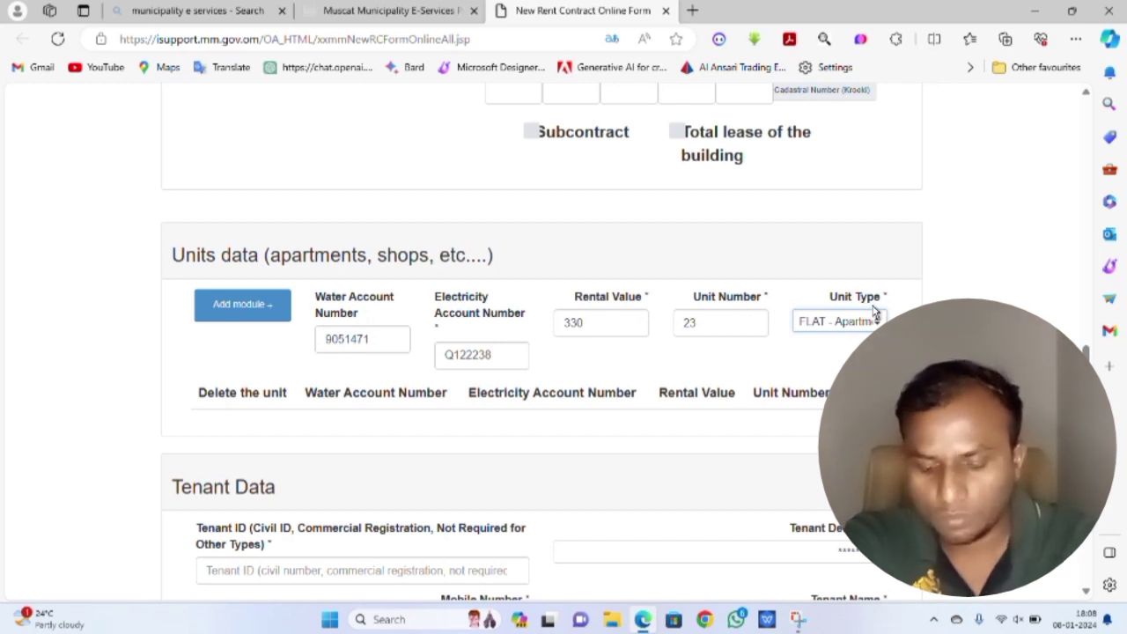
left_click(874, 317)
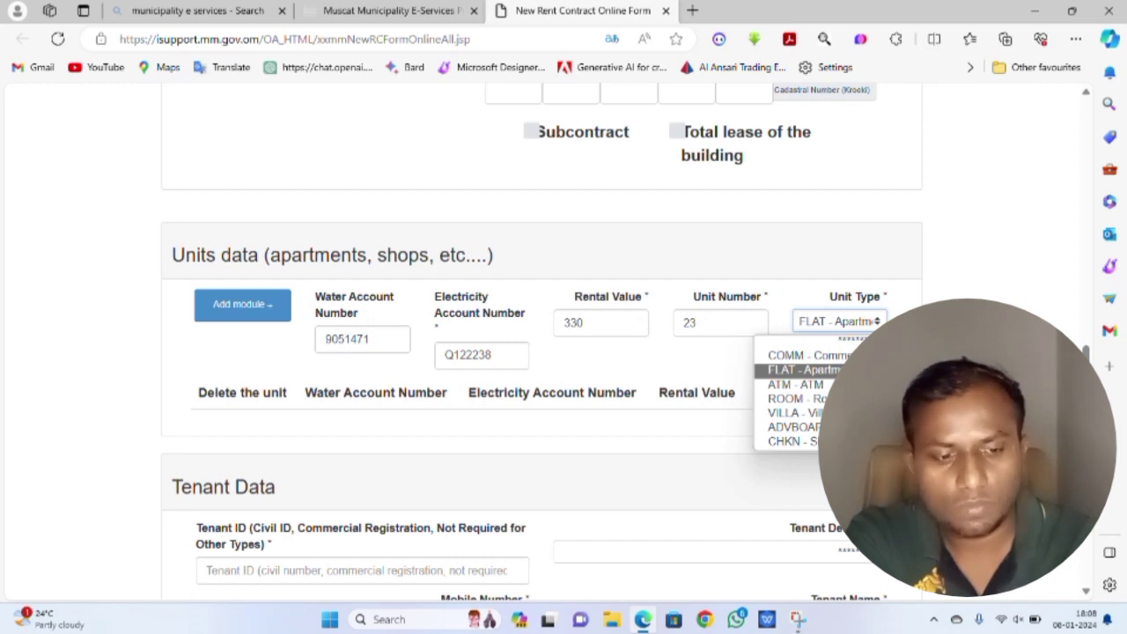
key("Return")
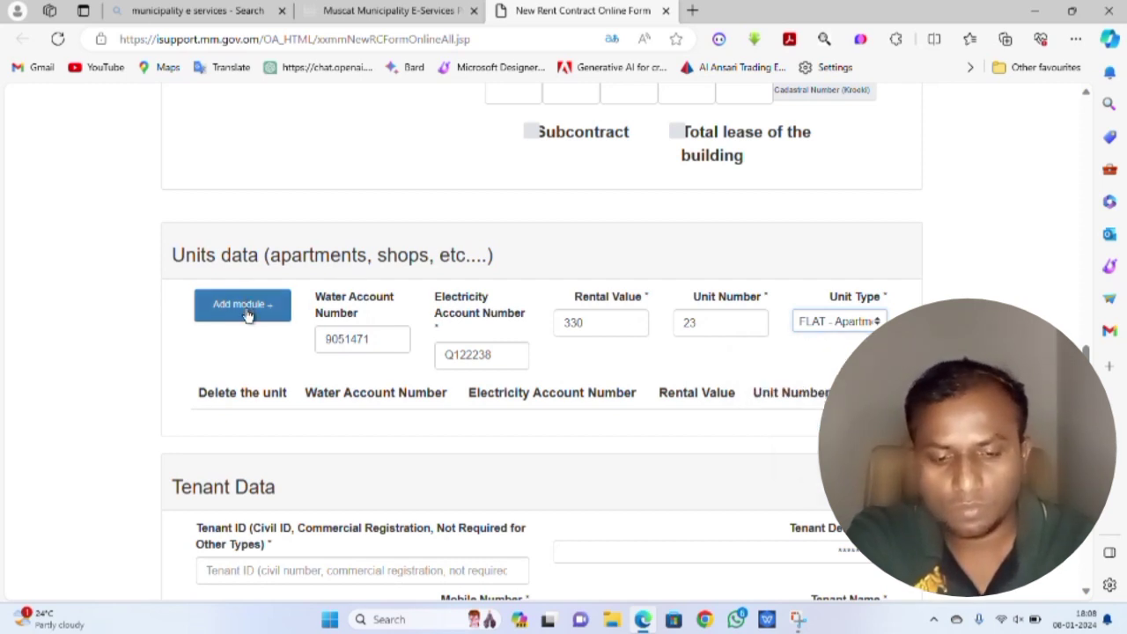
left_click(248, 315)
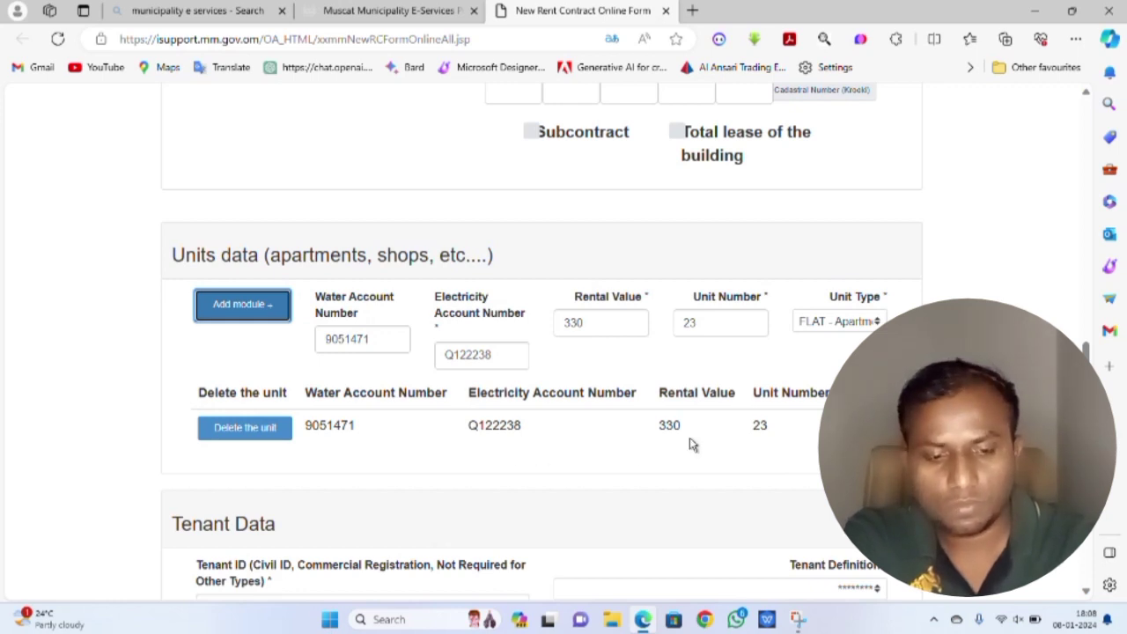
- Set the tenant definition to CV - Person and enter the tenant's civil ID number
scroll(712, 410, "down", 3)
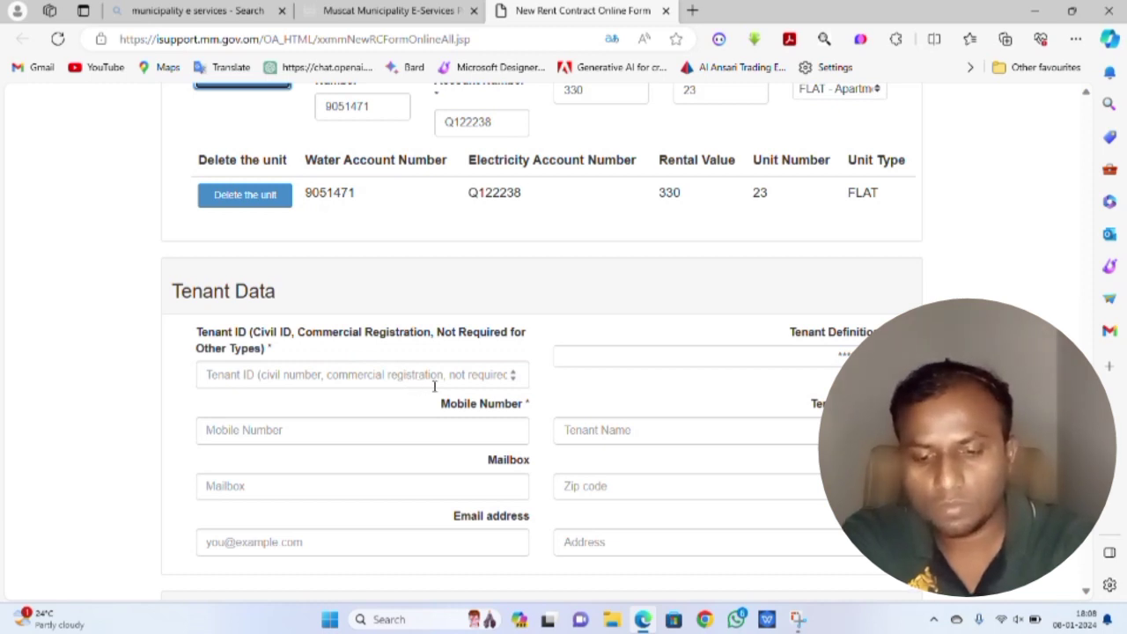
left_click(837, 356)
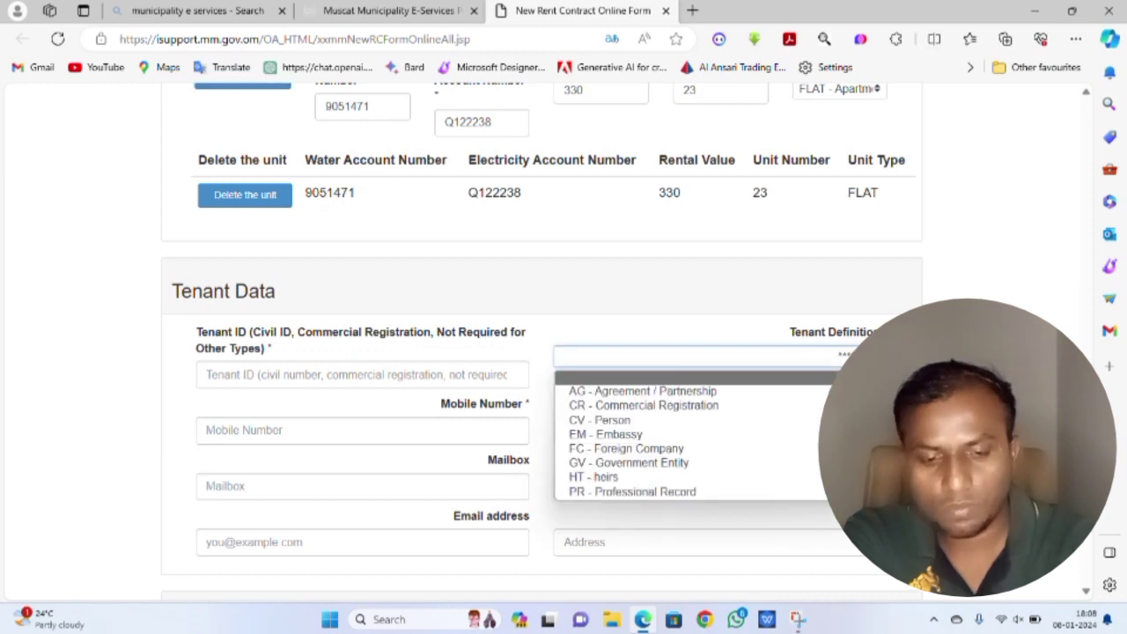
left_click(606, 420)
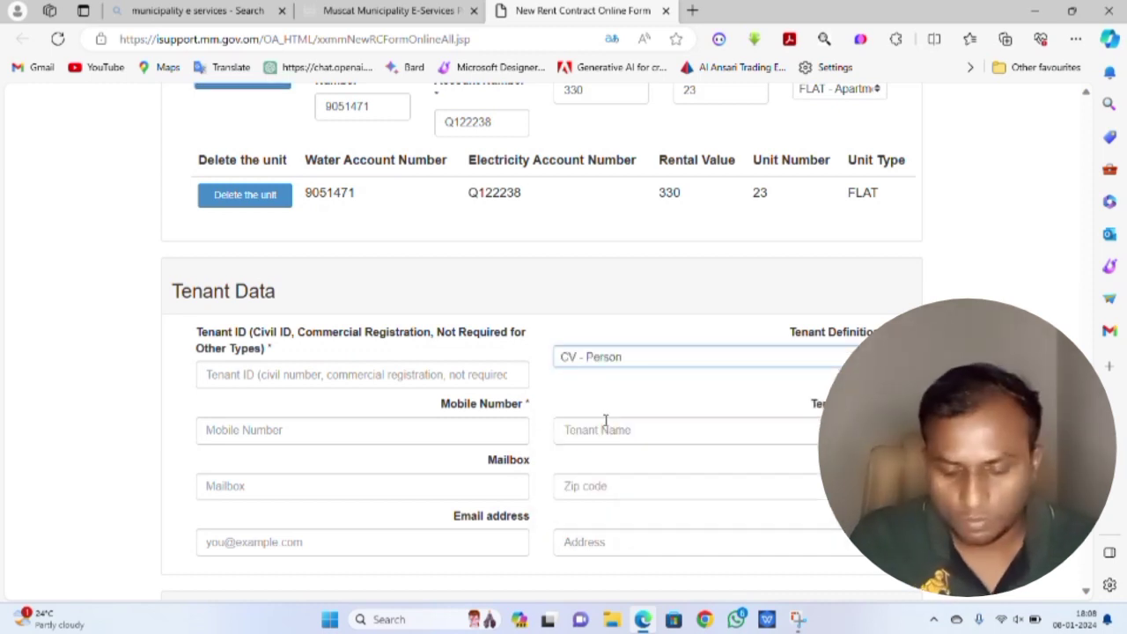
left_click(457, 376)
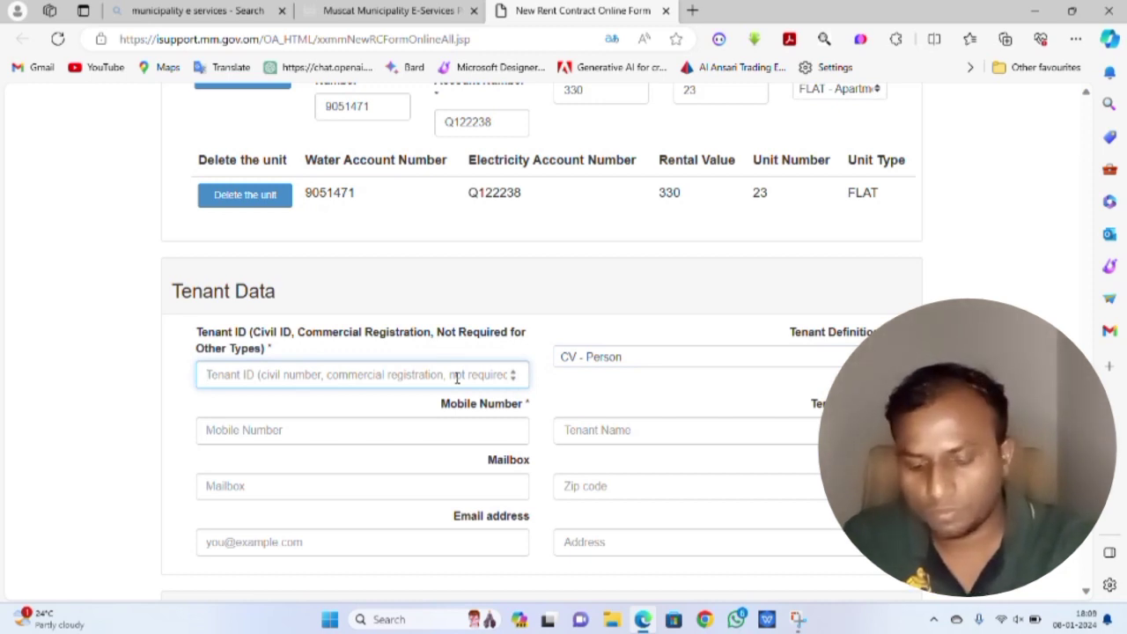
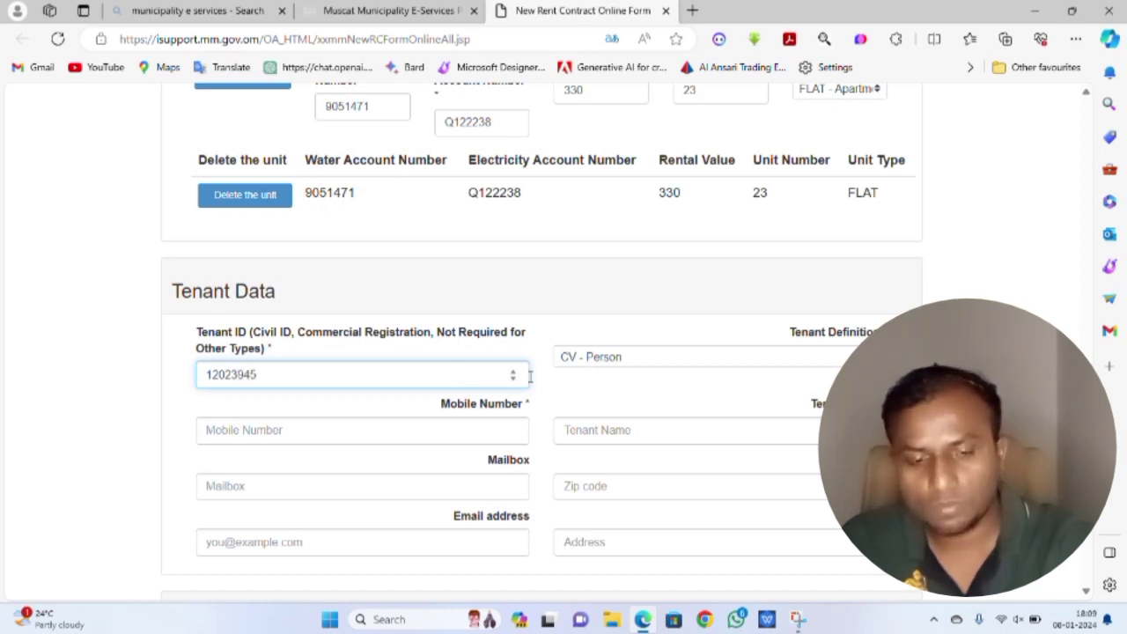
- Enter the tenant's full name and mobile number in Tenant Data
left_click(633, 433)
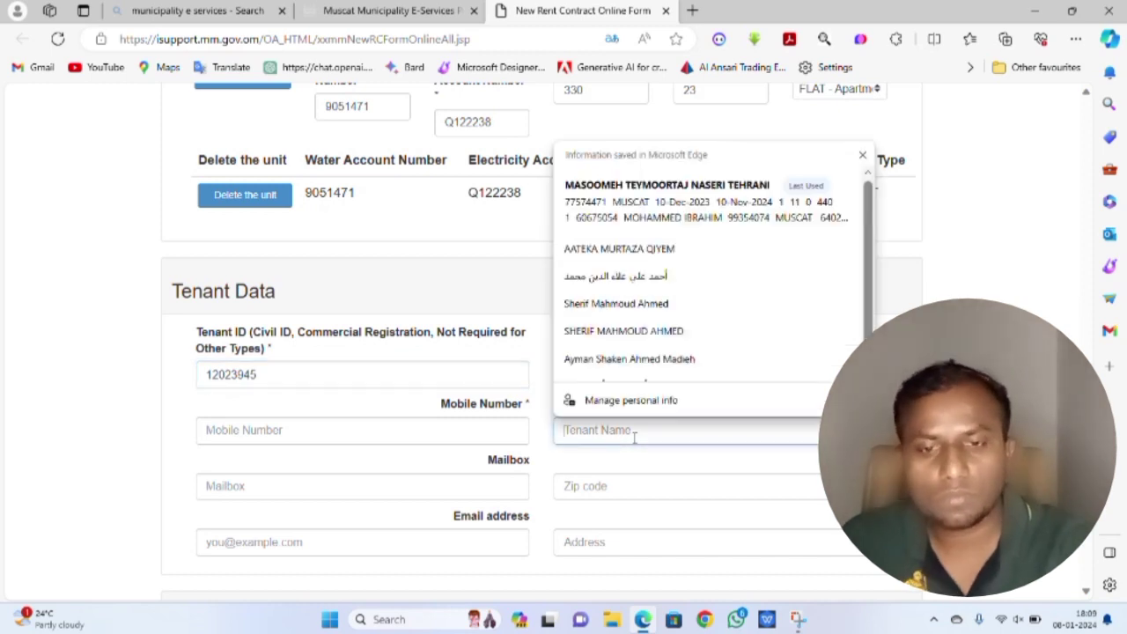
type("N")
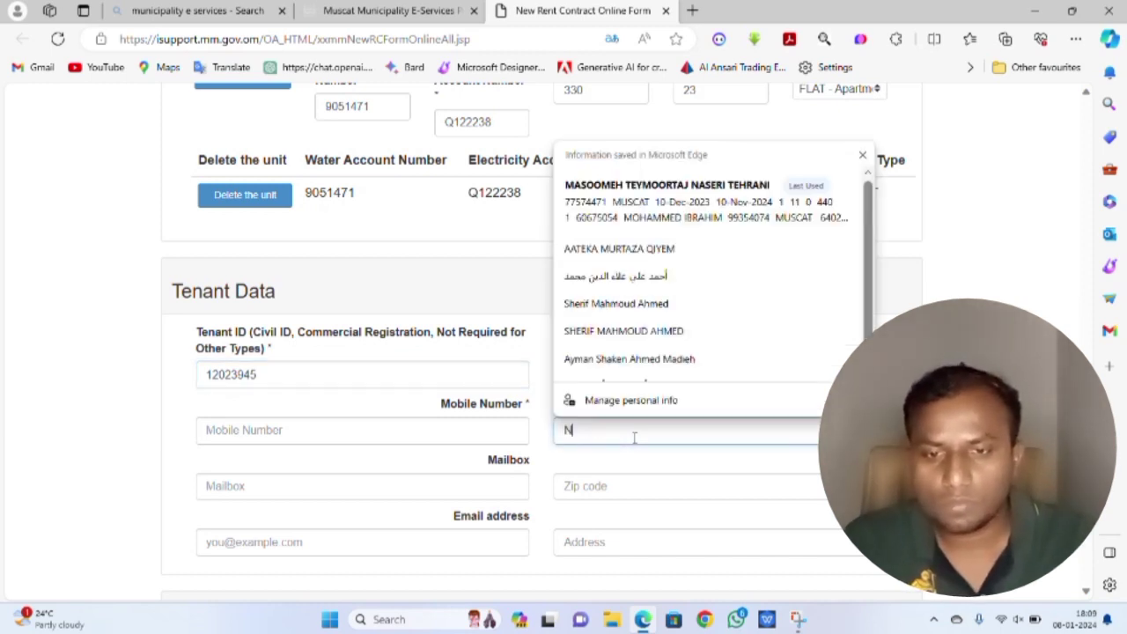
key("BackSpace")
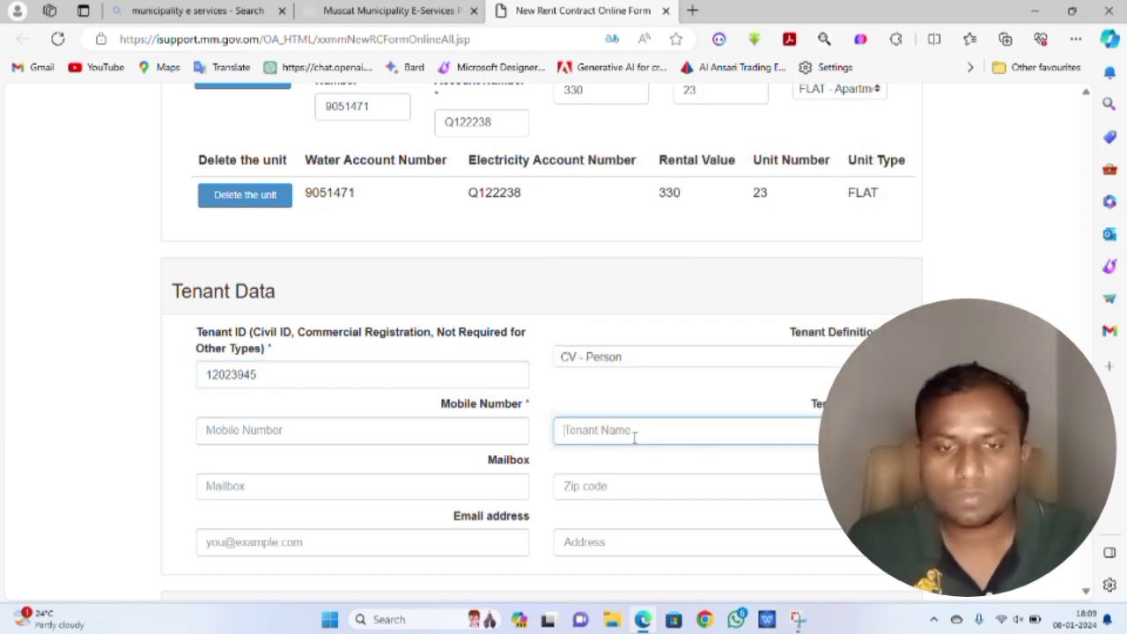
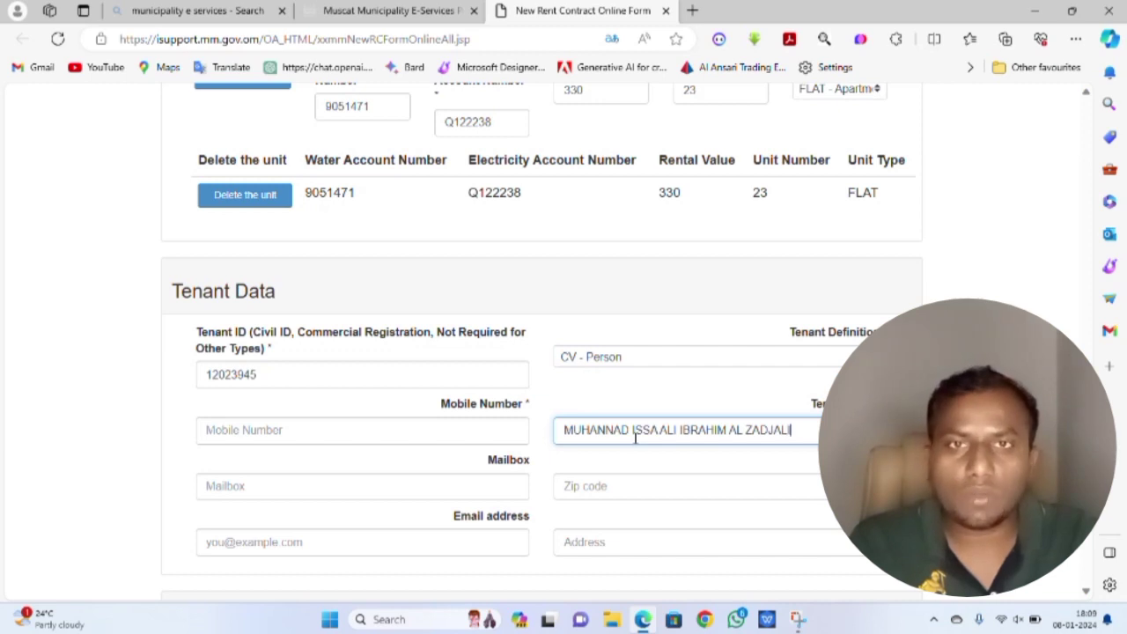
scroll(621, 438, "down", 1)
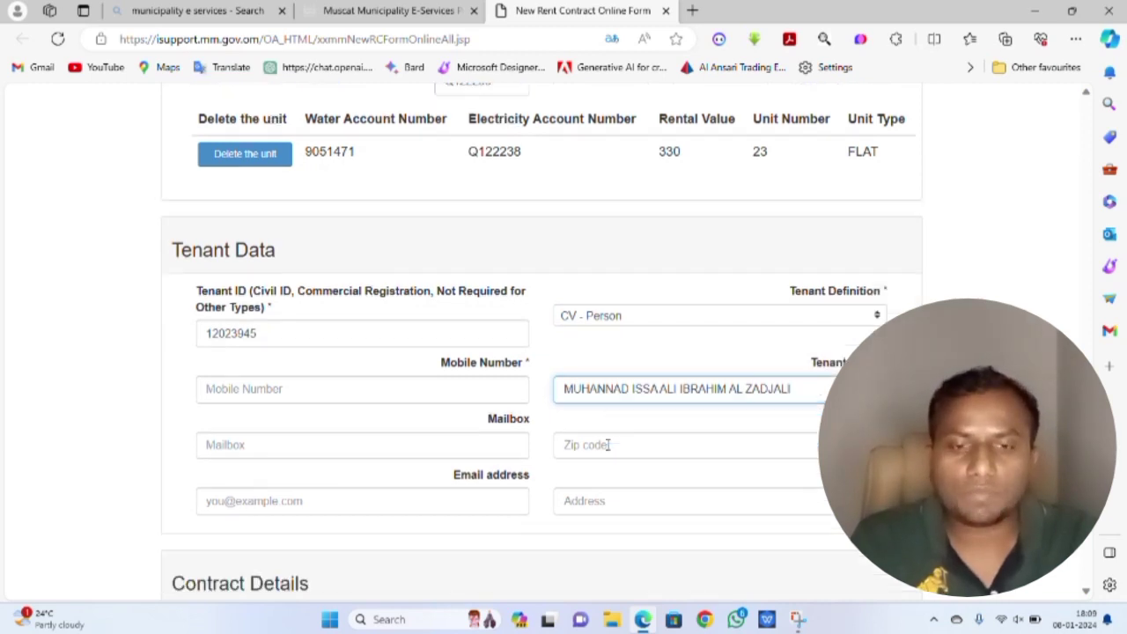
left_click(342, 358)
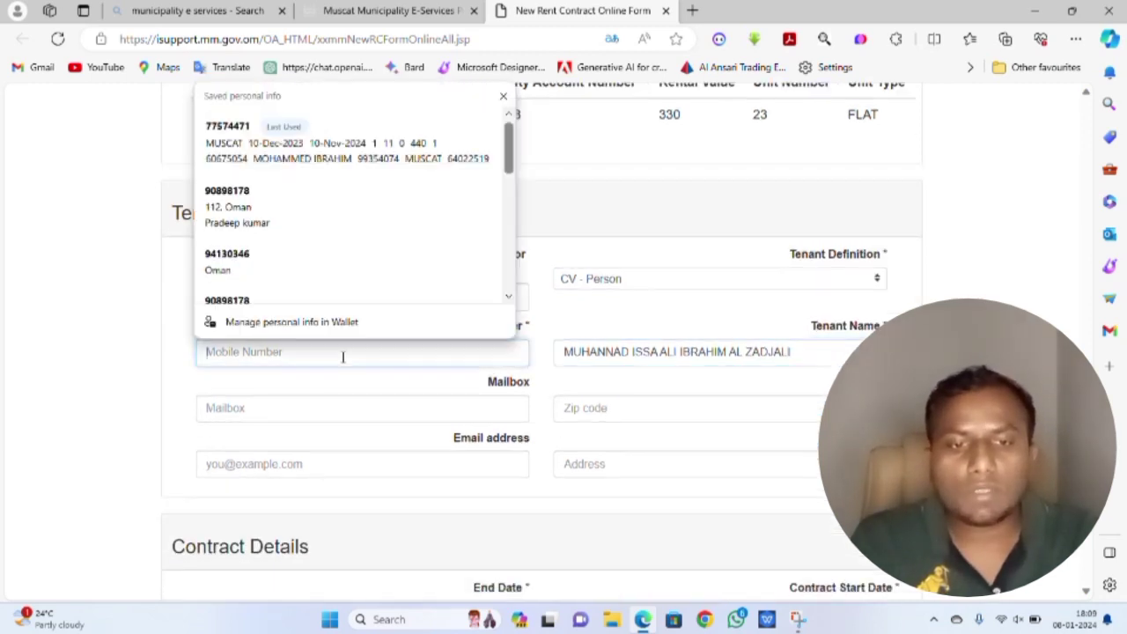
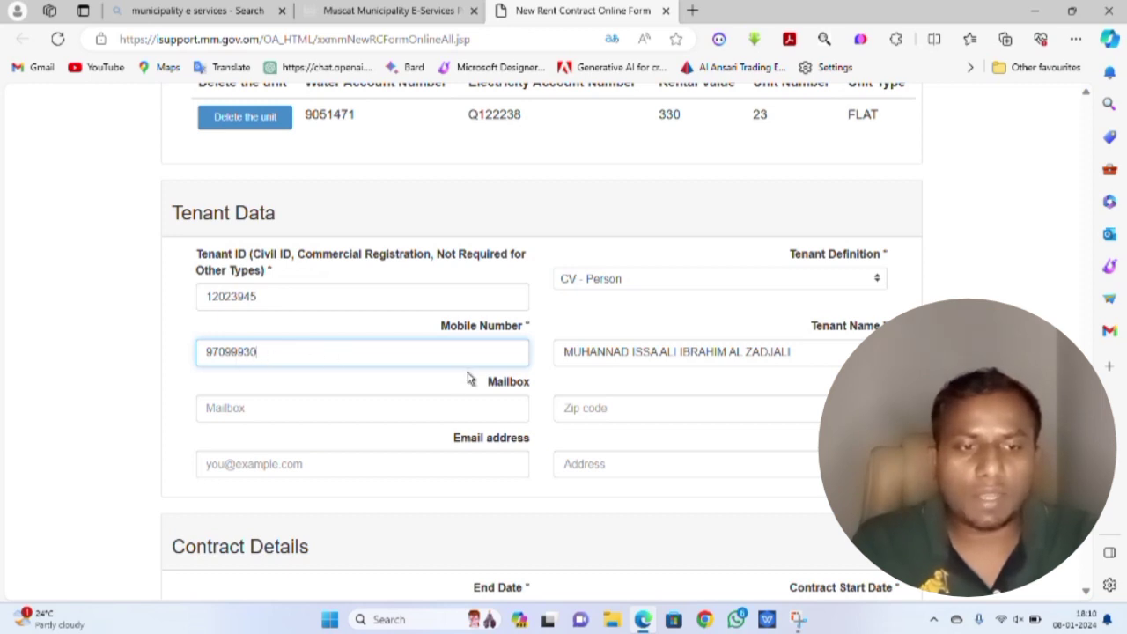
- Enter MUSCAT as the tenant's address and keep CV - Person as the tenant definition
scroll(472, 378, "down", 1)
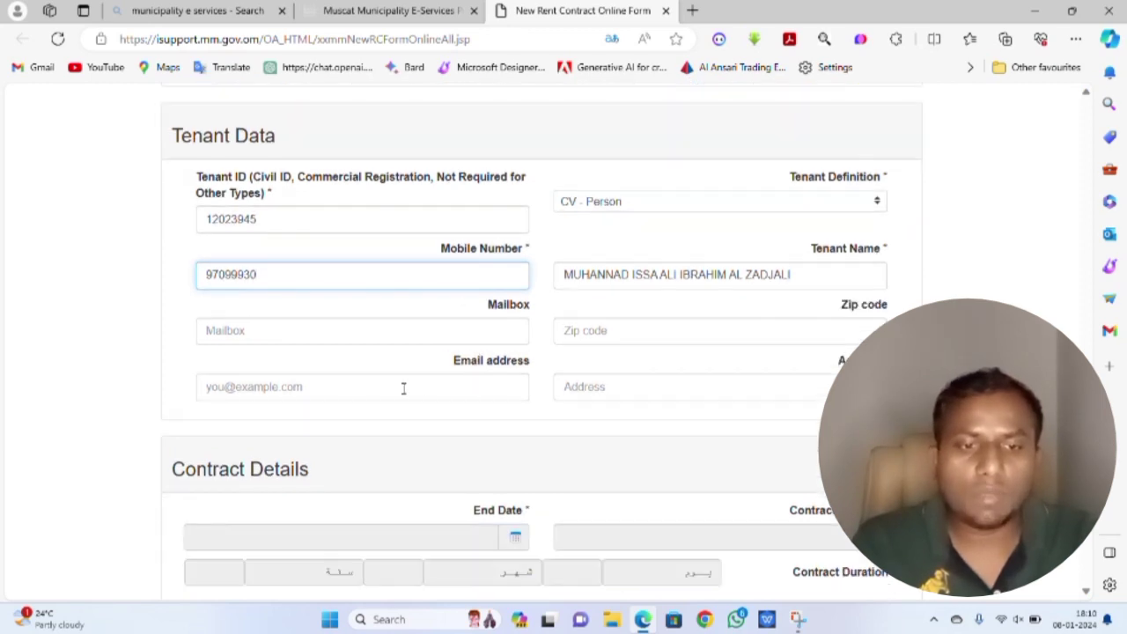
left_click(658, 389)
type("MUSCAT")
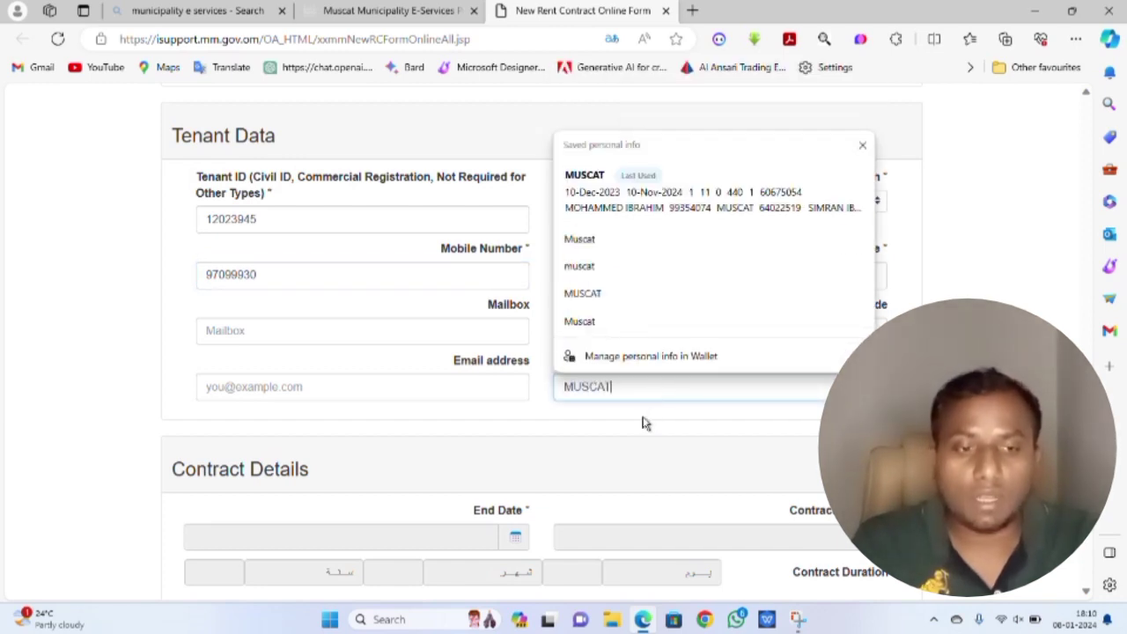
left_click(643, 425)
scroll(643, 427, "down", 1)
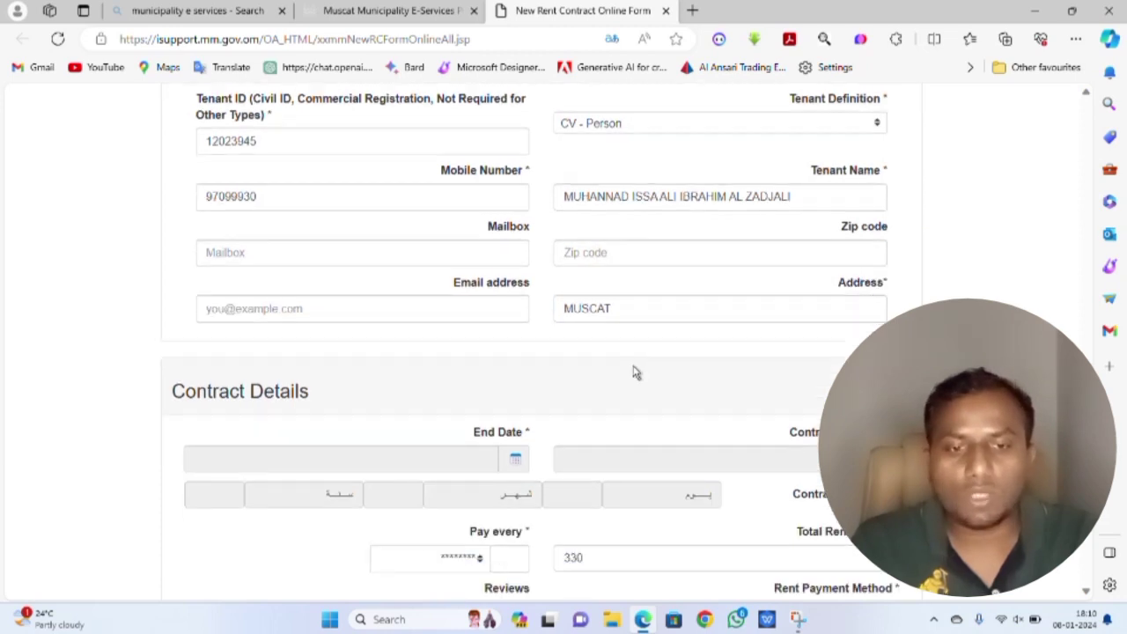
scroll(637, 372, "up", 1)
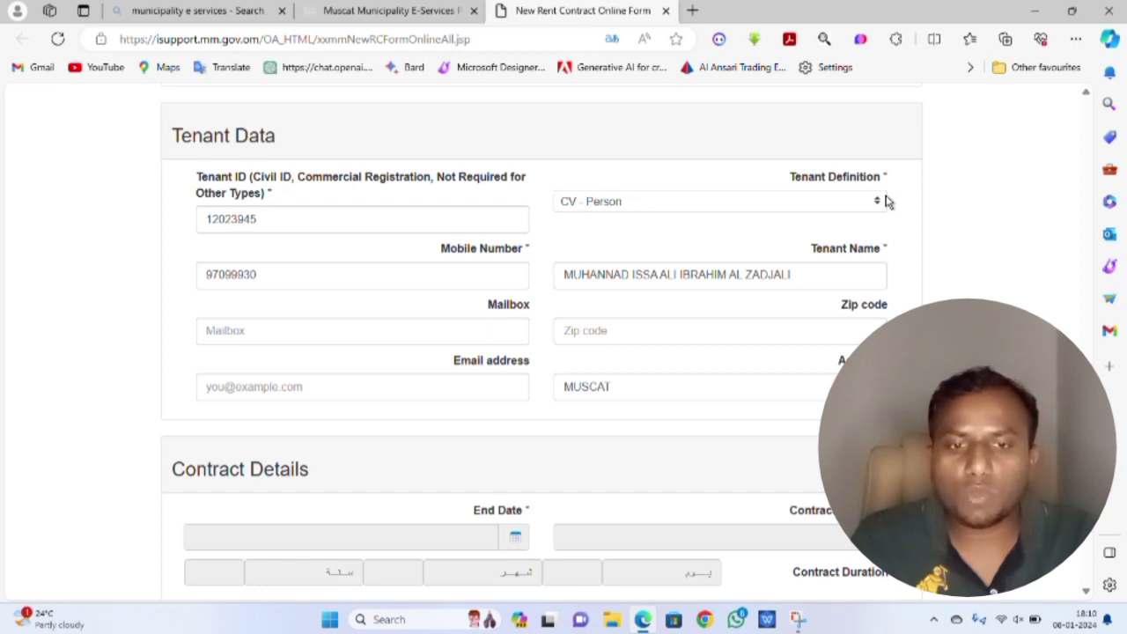
left_click(884, 201)
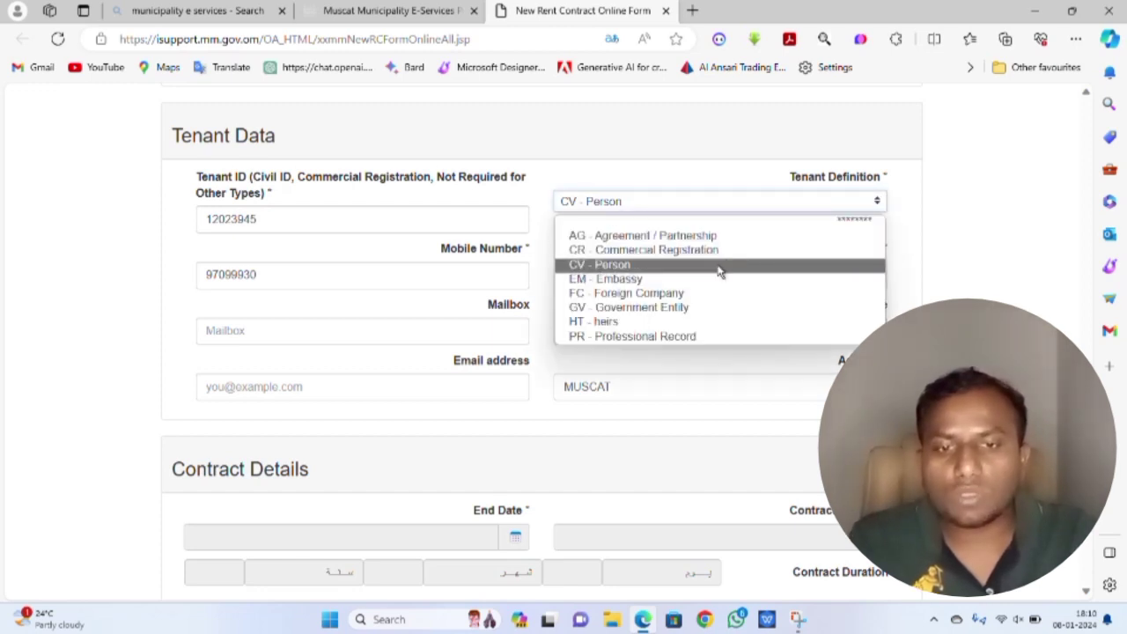
left_click(717, 267)
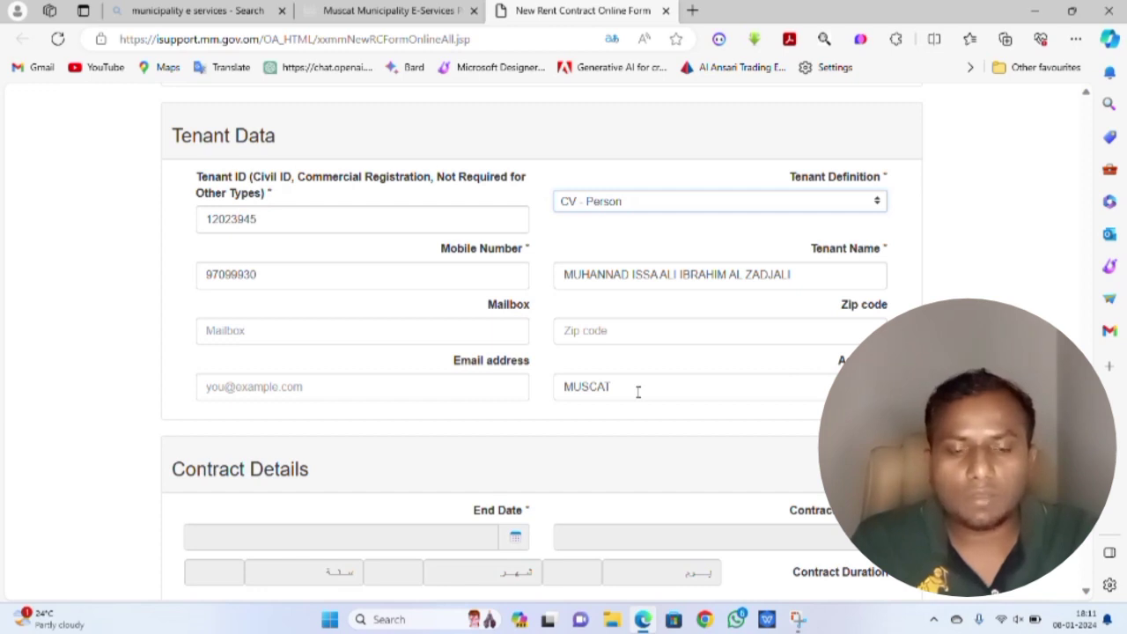
- Set the contract period from 01-Jan-2024 to 31-Dec-2024
scroll(638, 392, "down", 4)
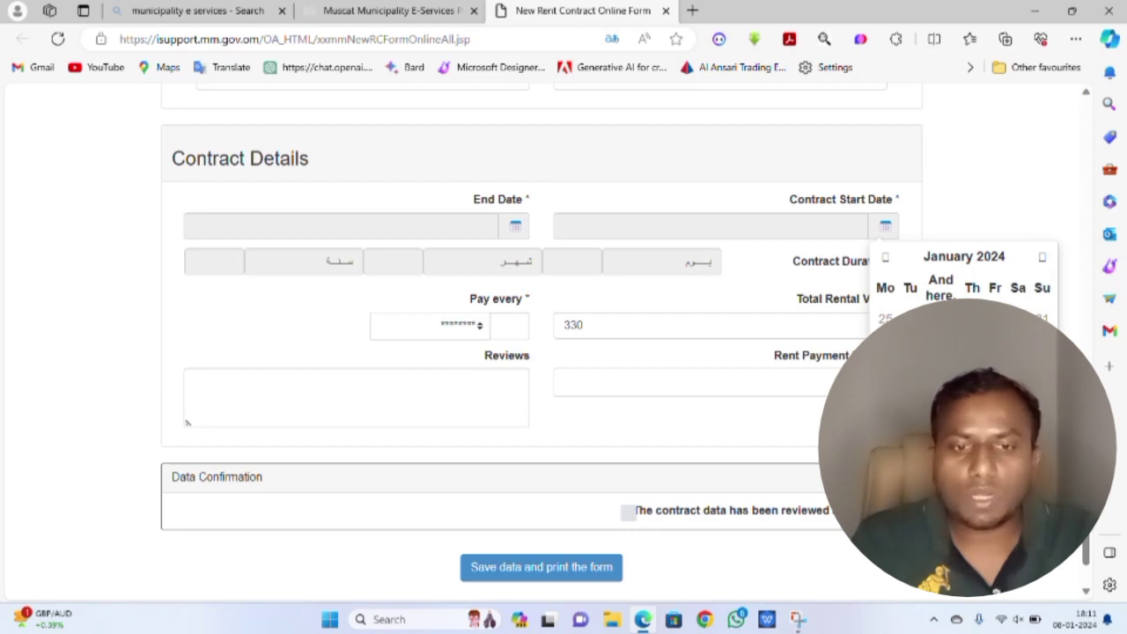
left_click(885, 348)
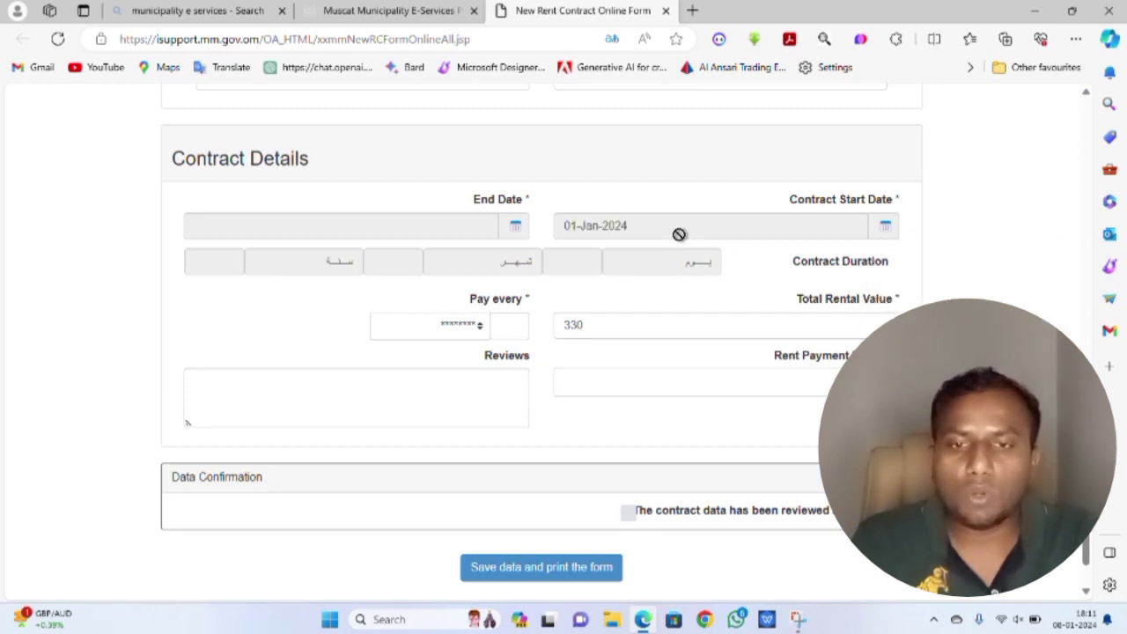
left_click(515, 227)
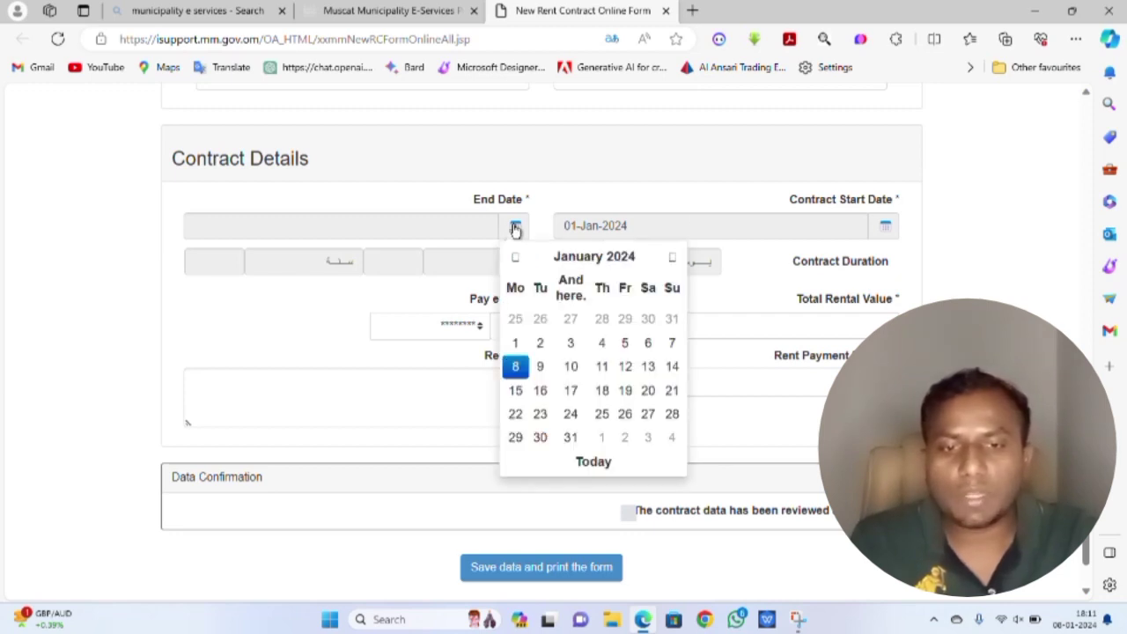
left_click(670, 260)
left_click(670, 260)
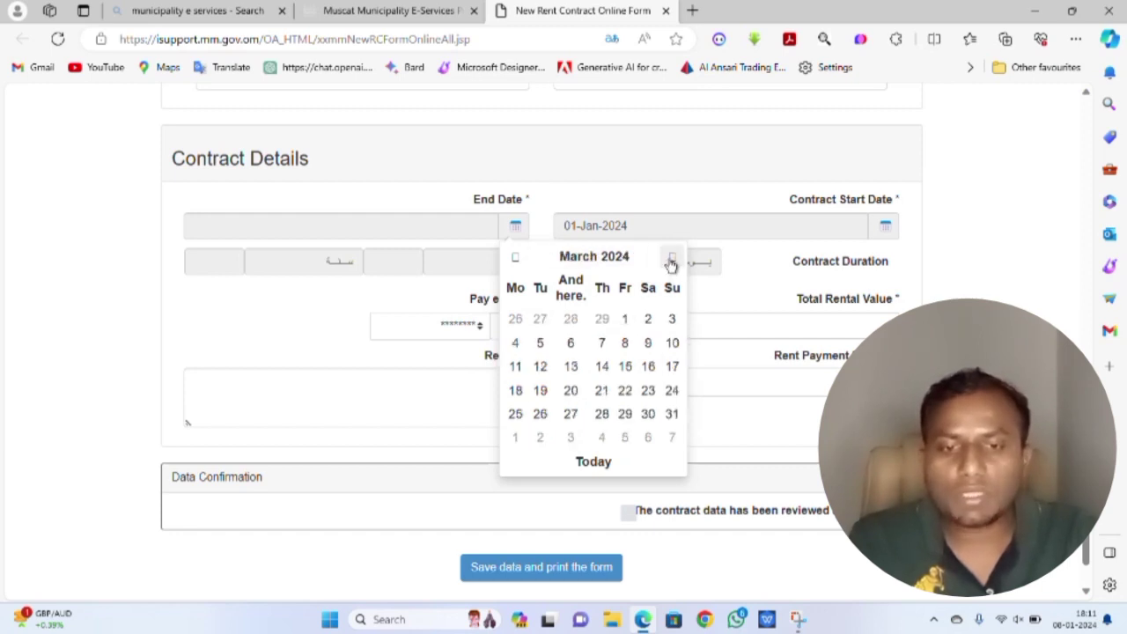
left_click(671, 260)
left_click(671, 260)
left_click(671, 260)
left_click(671, 260)
left_click(671, 260)
left_click(671, 259)
left_click(670, 259)
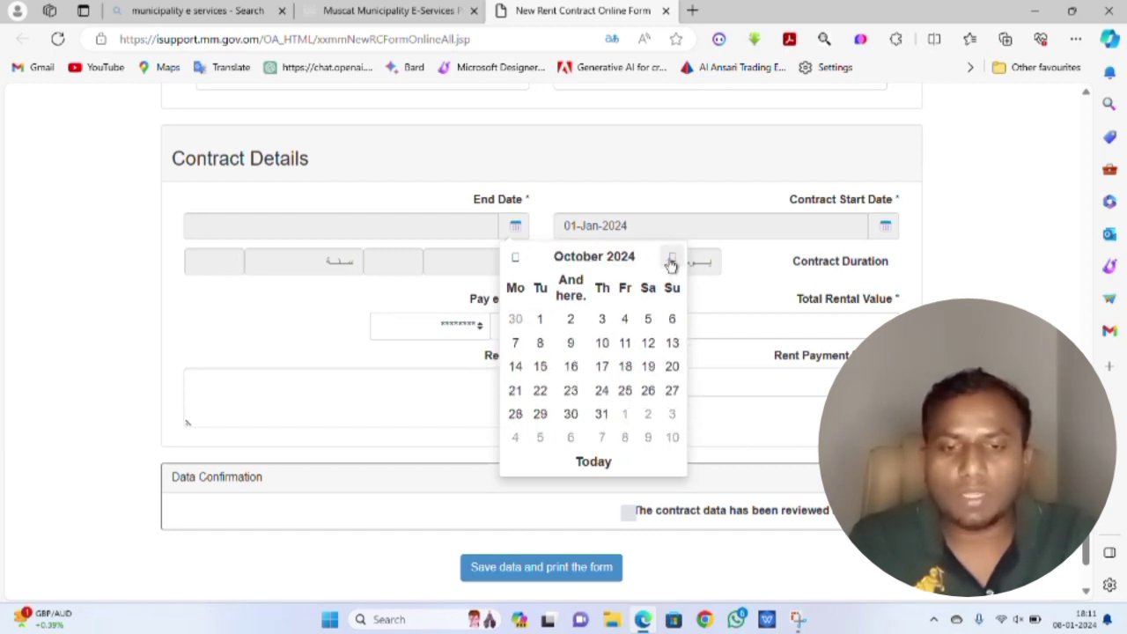
left_click(670, 259)
left_click(671, 260)
left_click(671, 259)
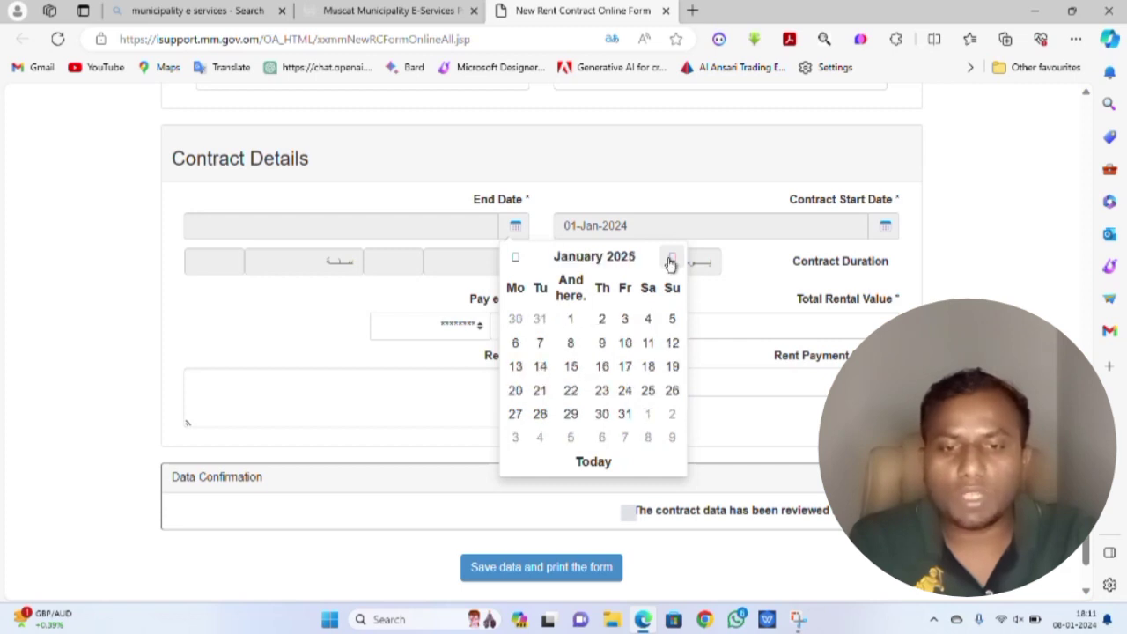
left_click(516, 258)
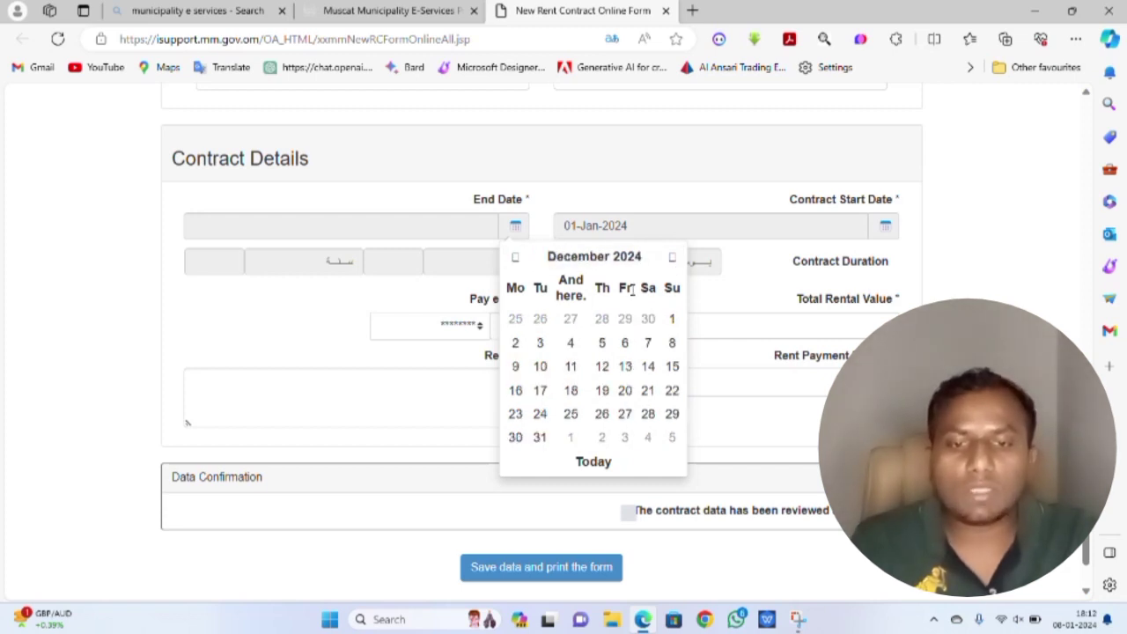
left_click(539, 441)
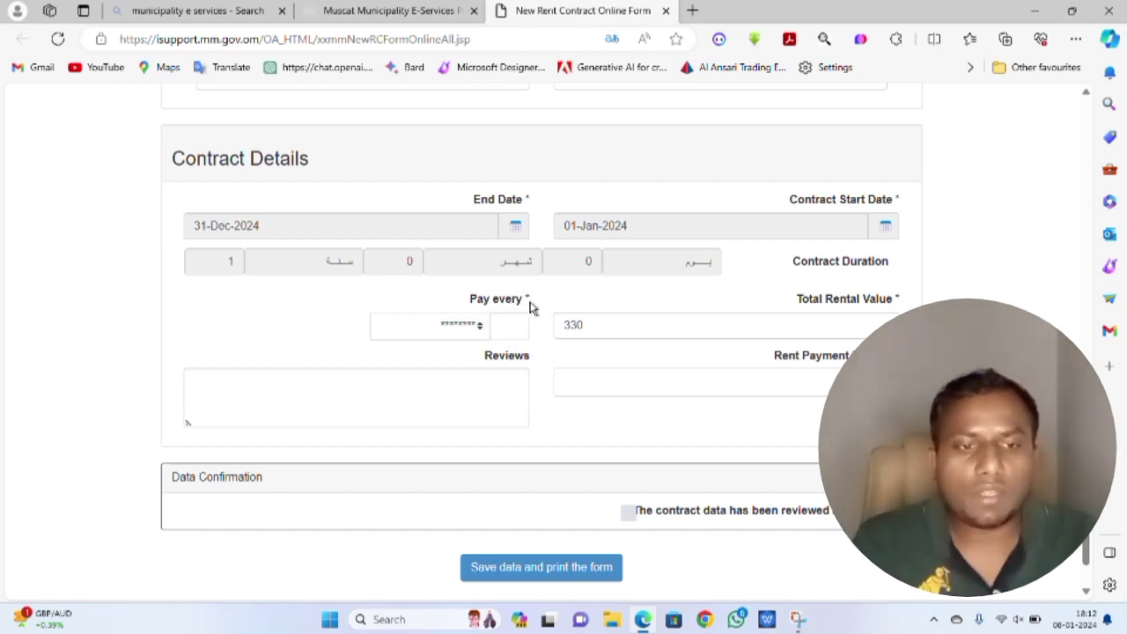
- Make the rent payable every 1 year
left_click(481, 331)
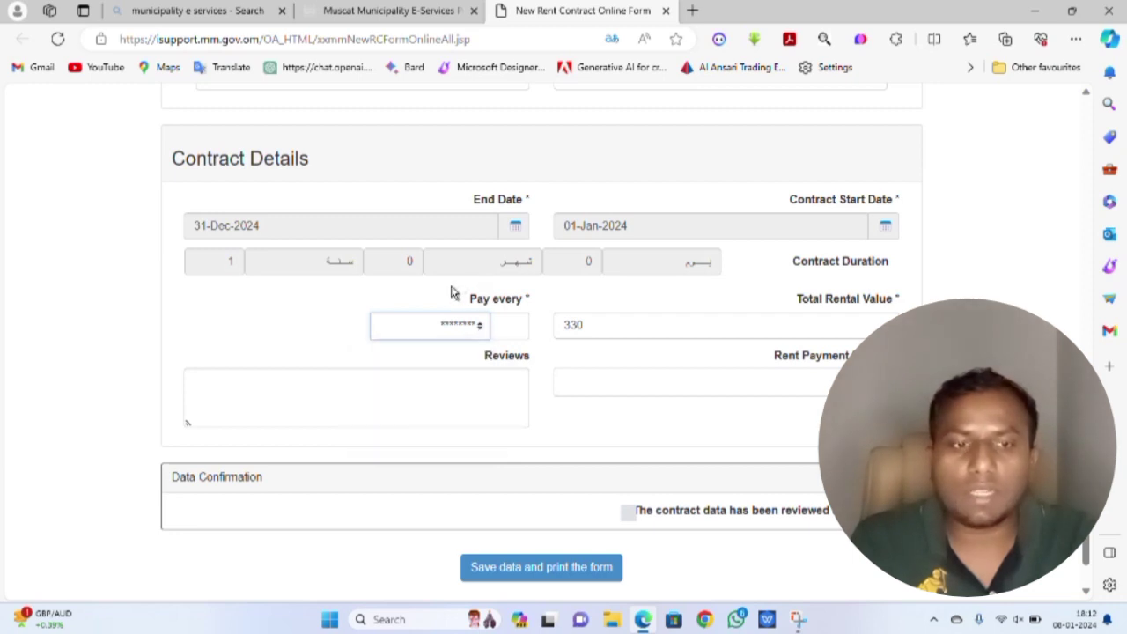
left_click(452, 292)
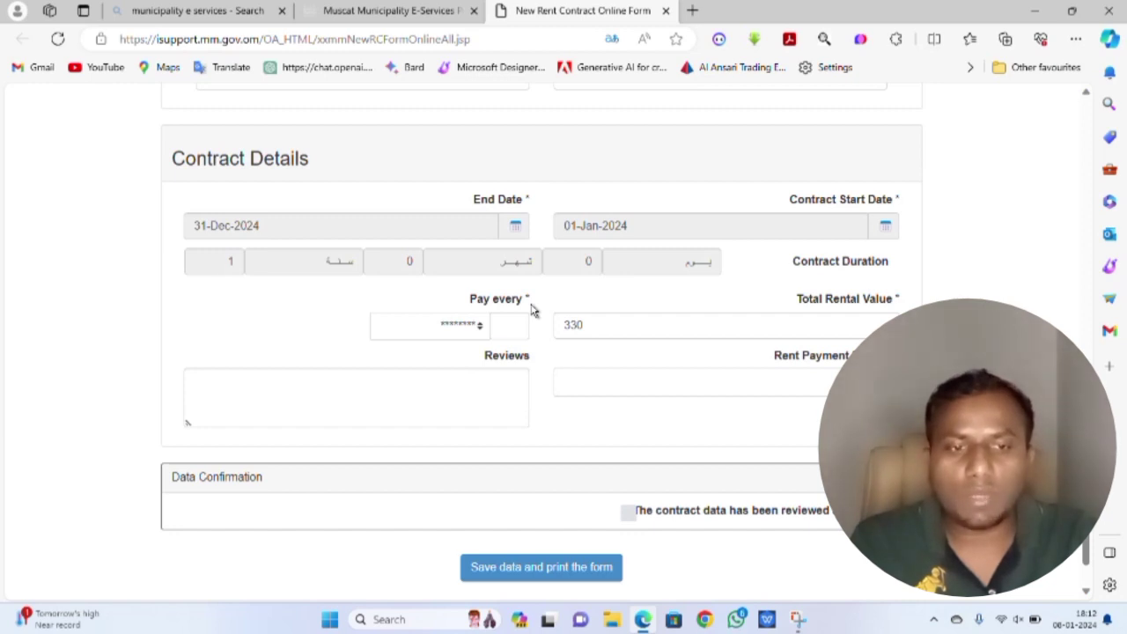
left_click(479, 328)
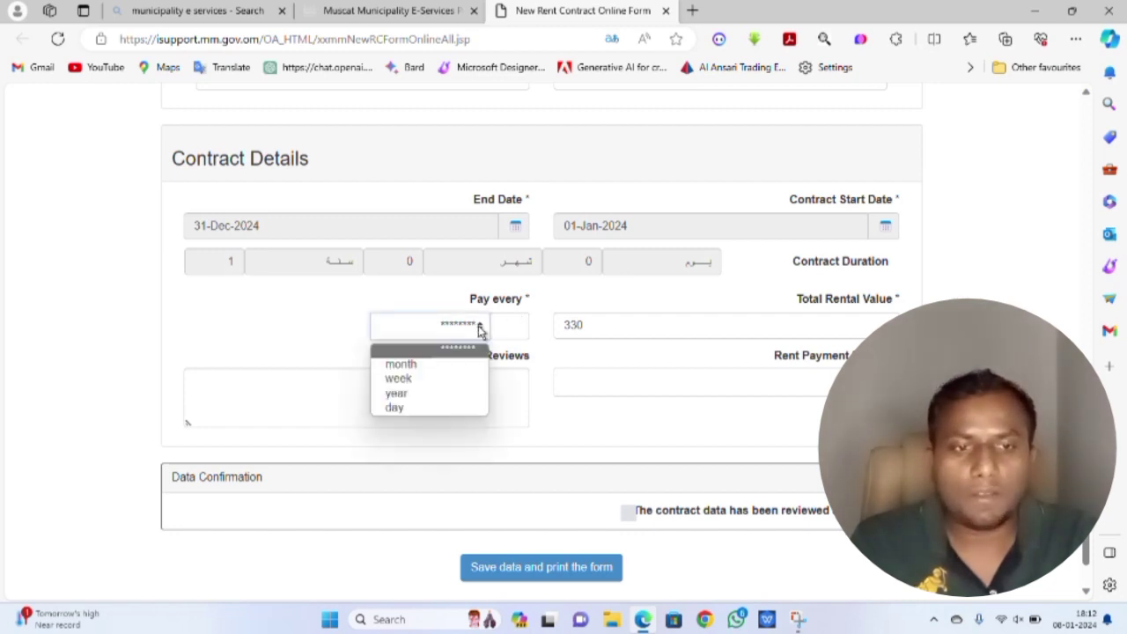
left_click(423, 398)
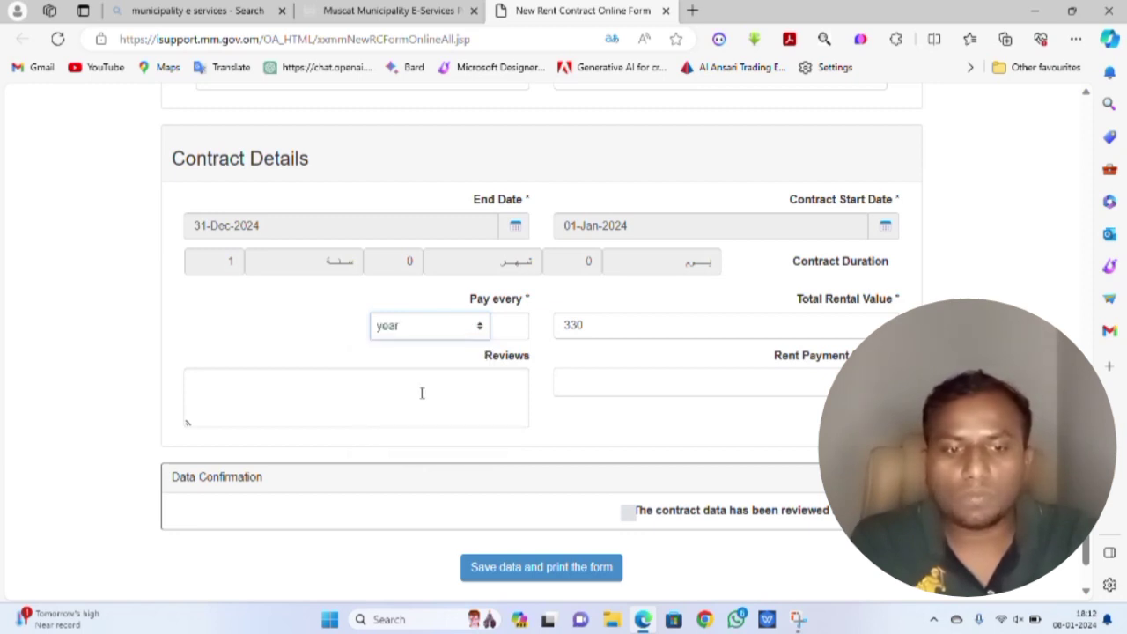
left_click(507, 330)
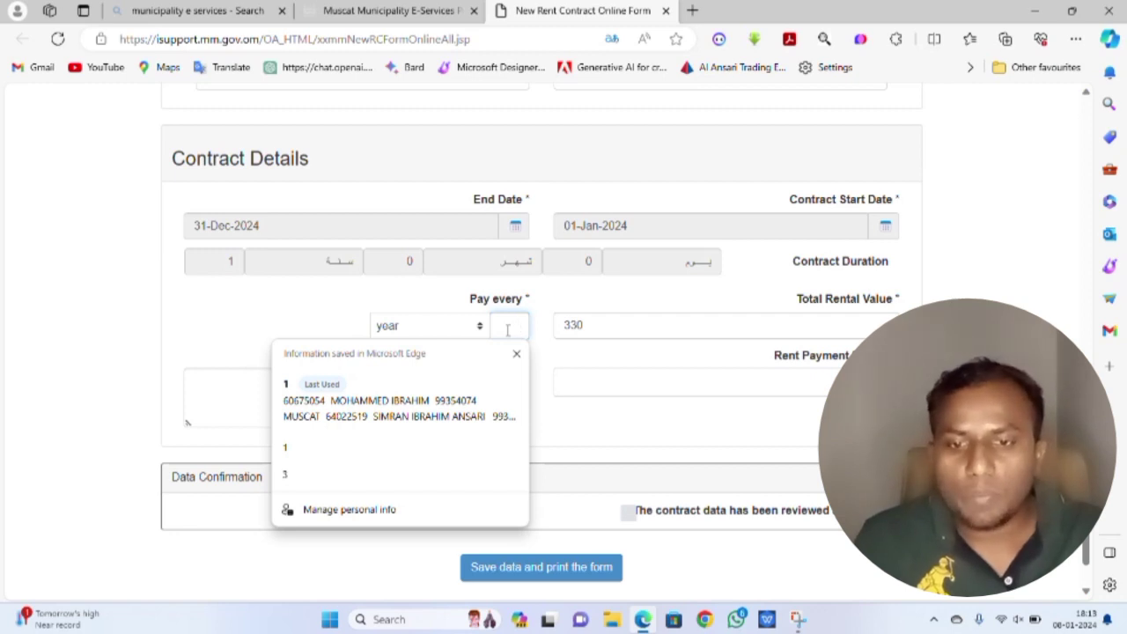
type("1")
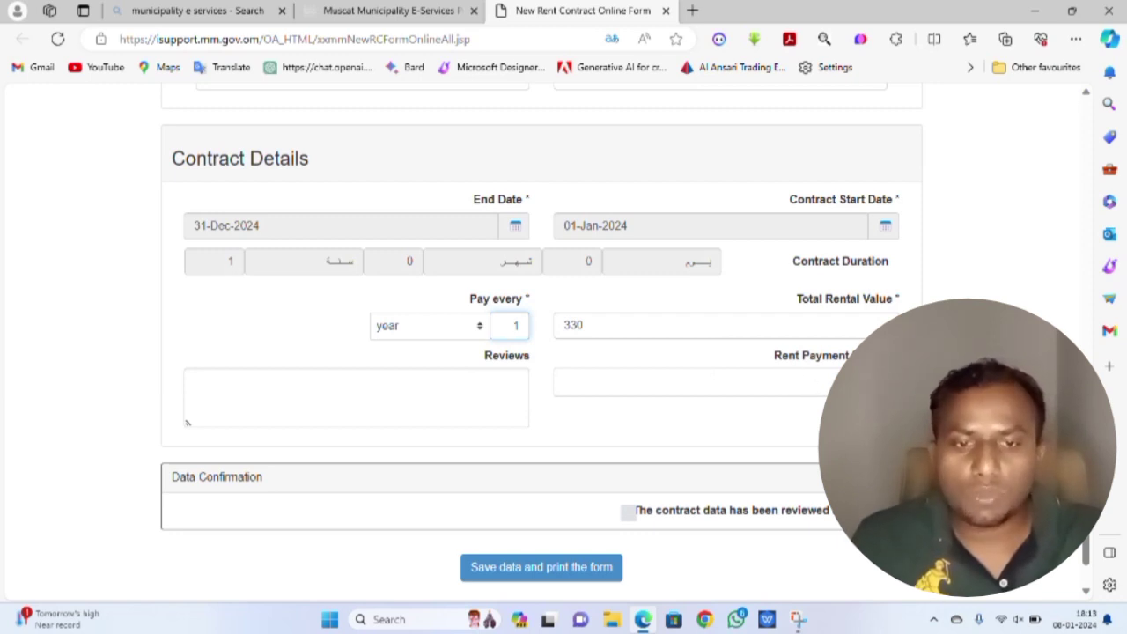
- Choose Checks as the rent payment method
left_click(850, 382)
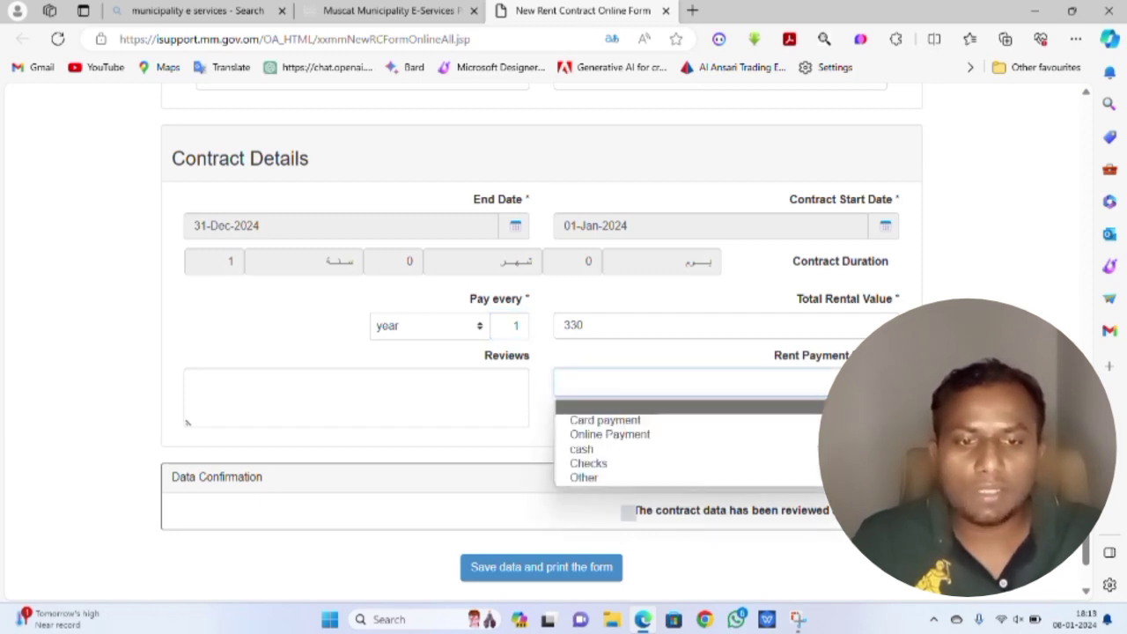
left_click(639, 469)
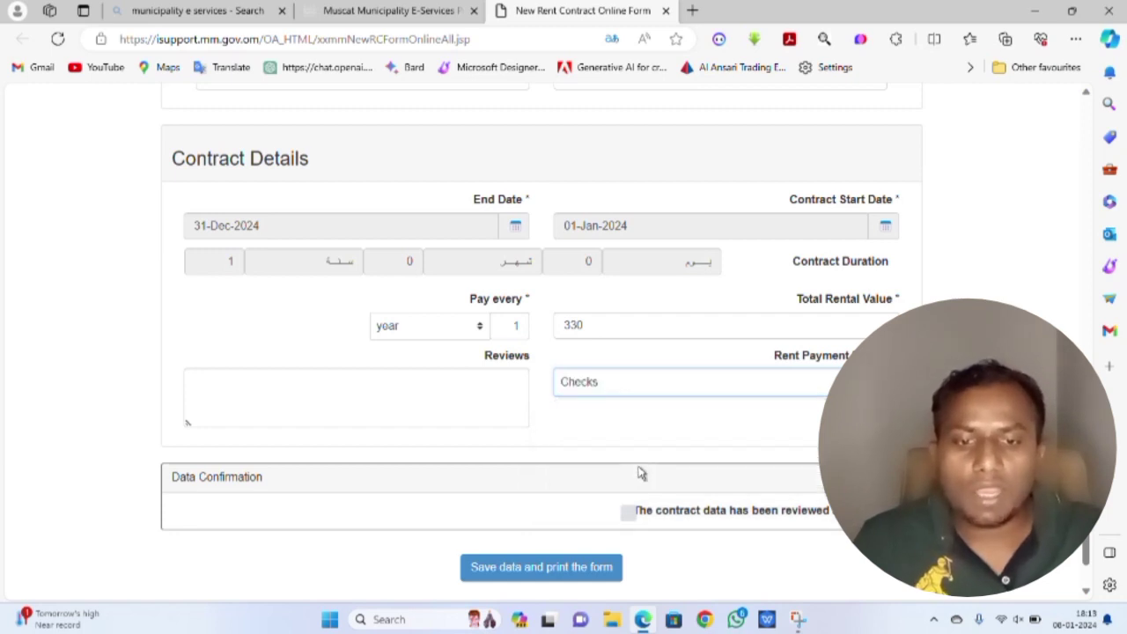
scroll(641, 474, "down", 2)
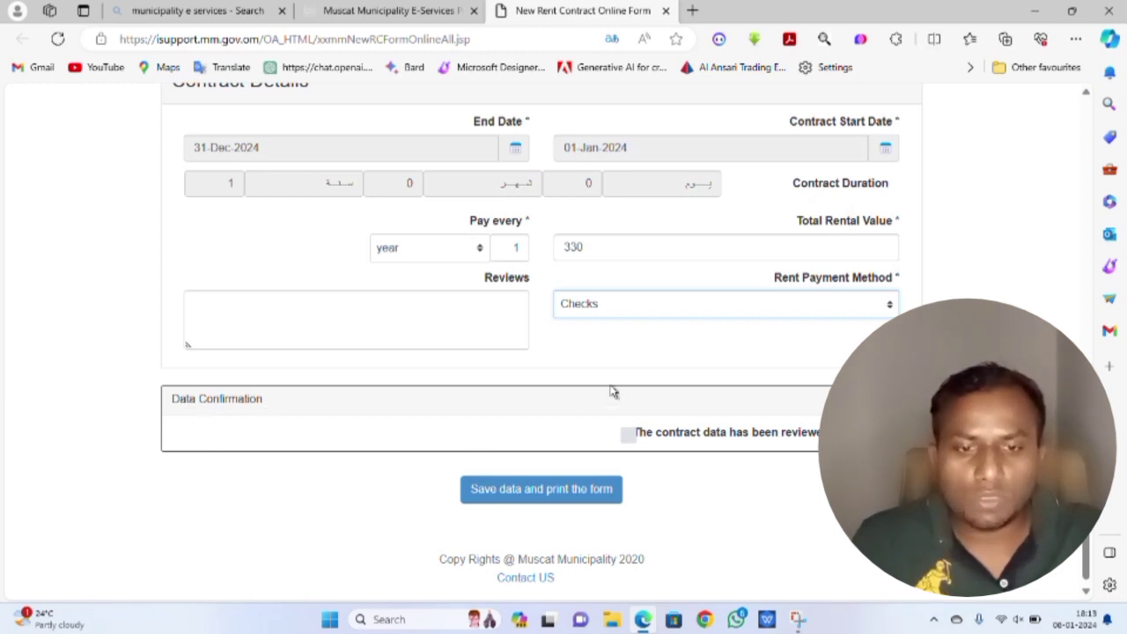
scroll(614, 390, "up", 10)
scroll(614, 390, "up", 10)
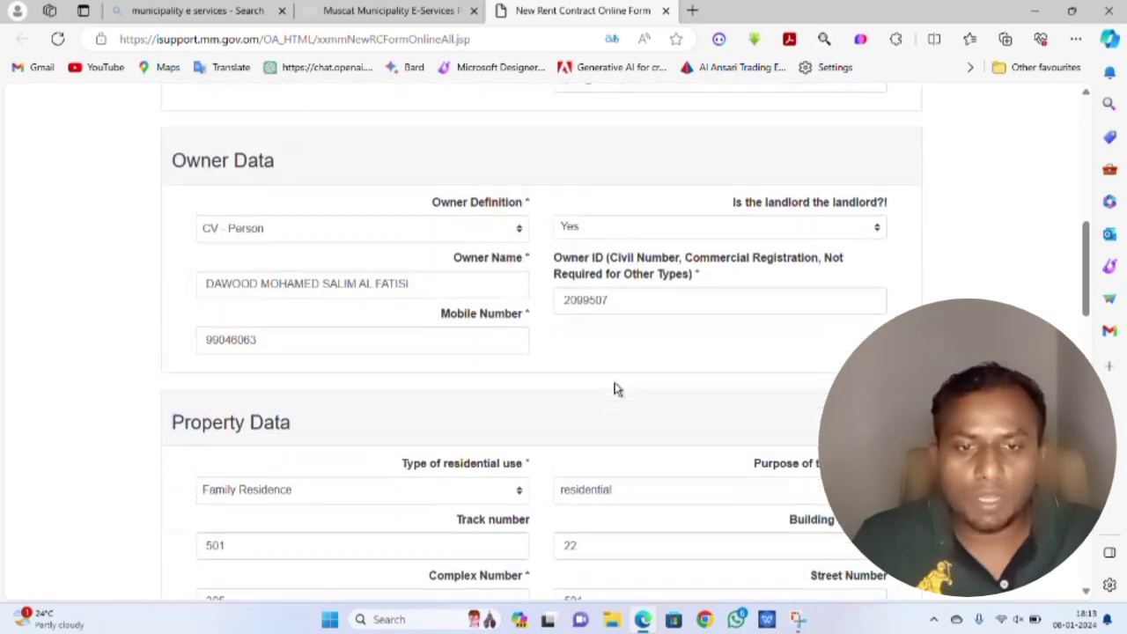
scroll(616, 396, "down", 4)
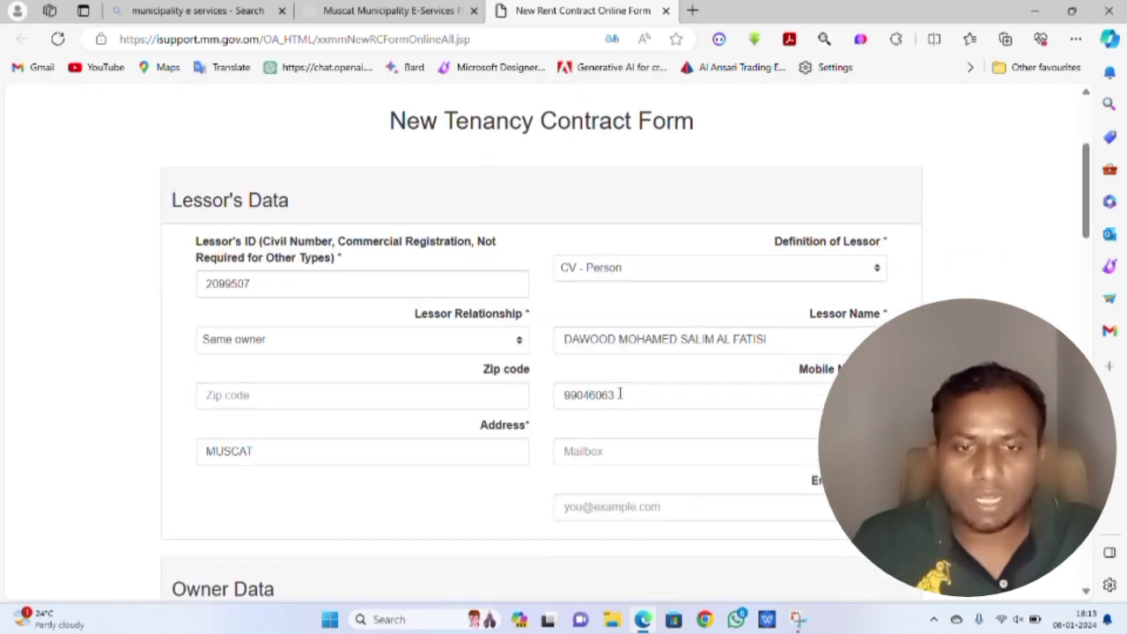
scroll(617, 396, "down", 5)
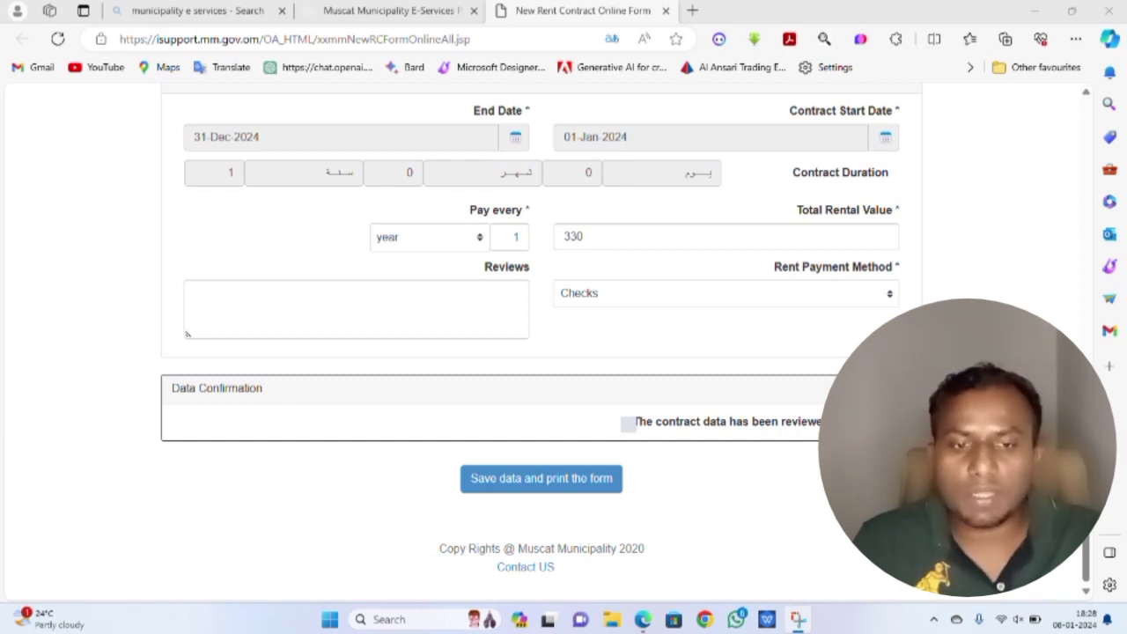
- Confirm the contract data was reviewed, save and print the form, and give consent to submit
left_click(629, 425)
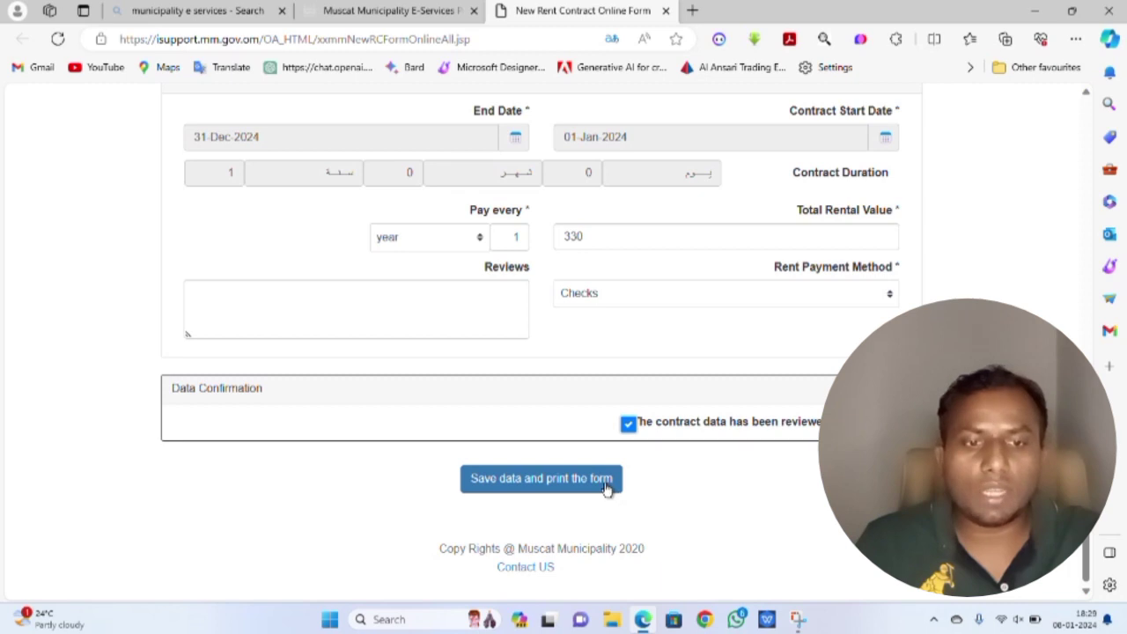
left_click(564, 483)
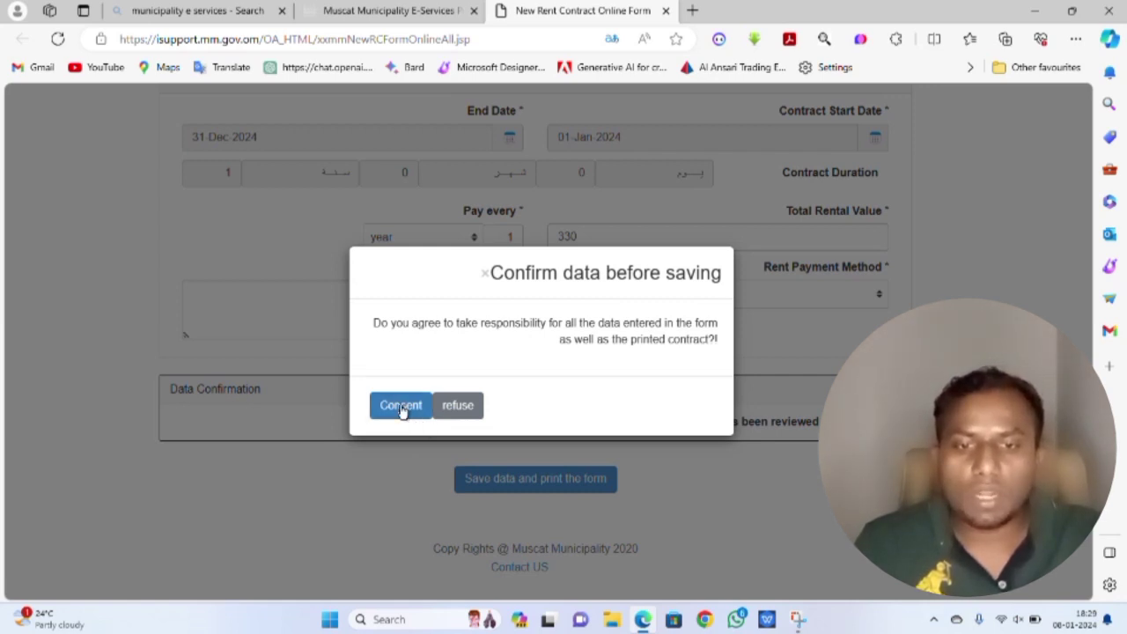
left_click(401, 406)
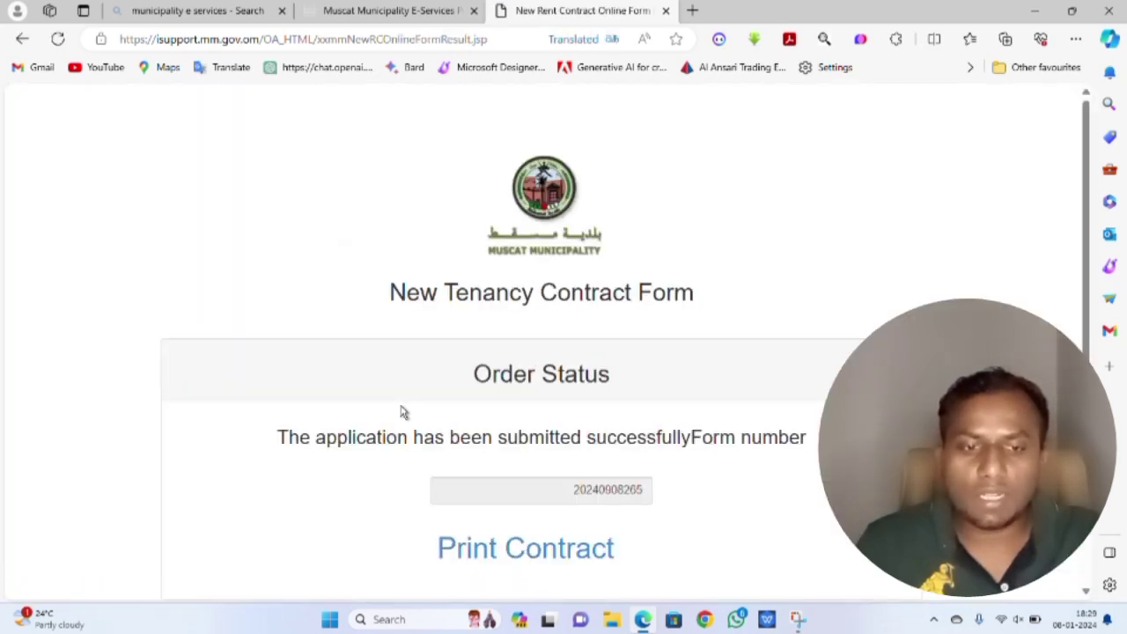
- Open the Print Contract PDF from the Order Status page
scroll(573, 411, "down", 1)
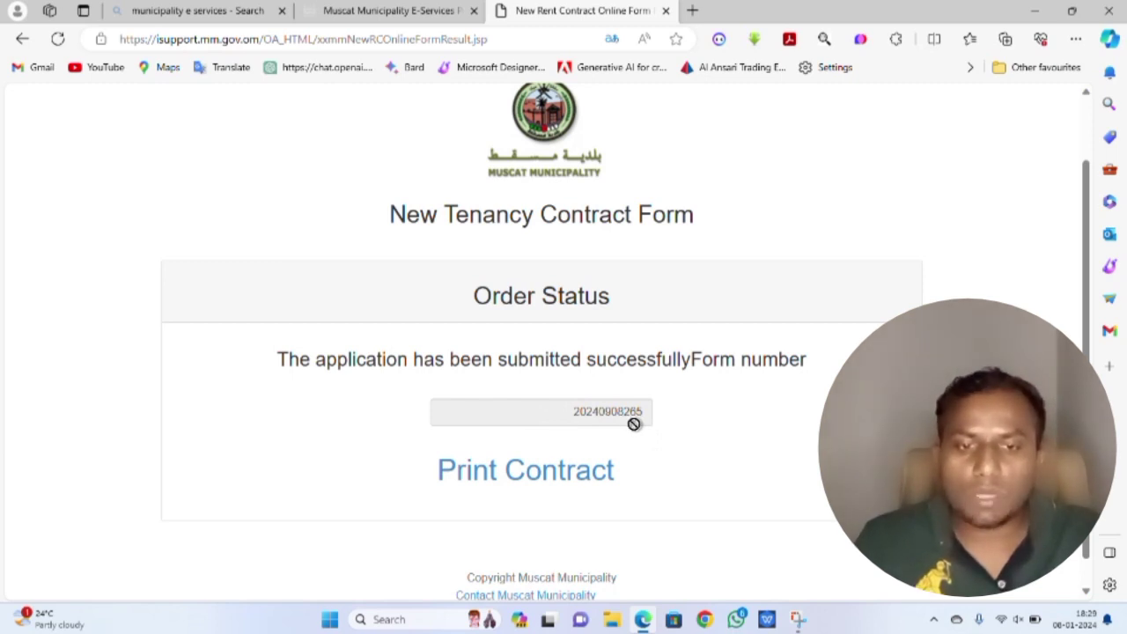
left_click(495, 477)
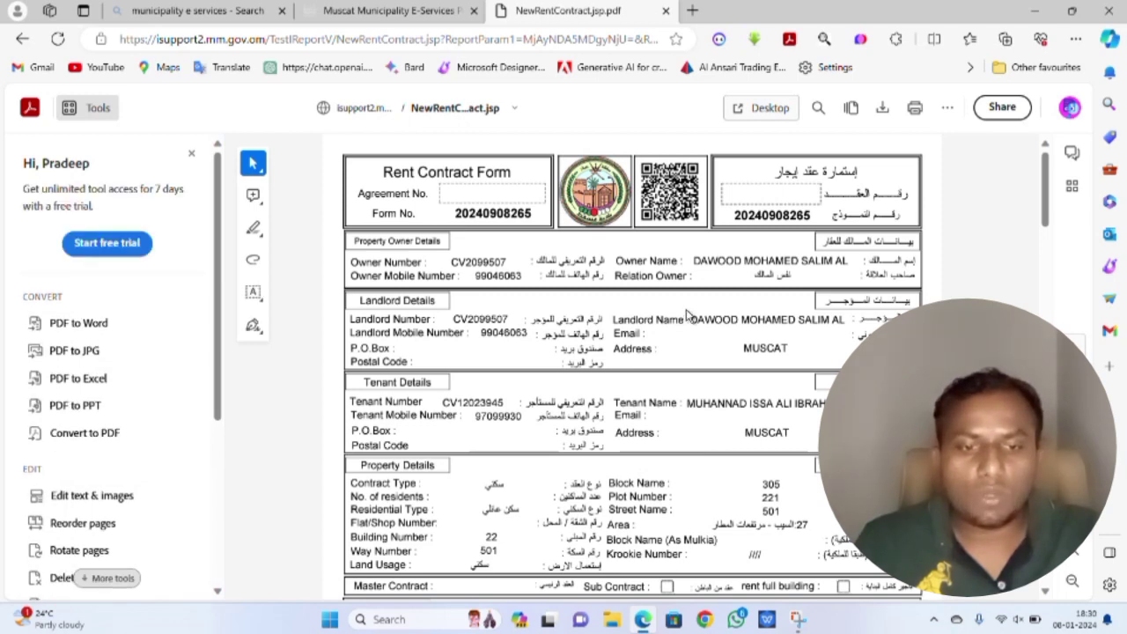
scroll(685, 310, "down", 3)
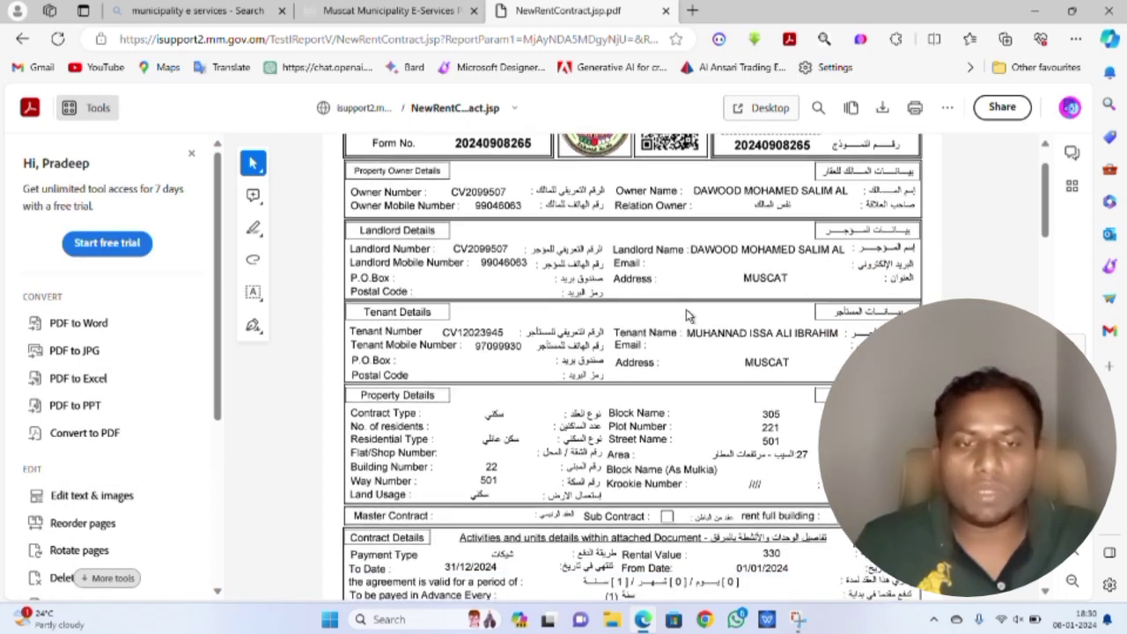
scroll(690, 324, "down", 3)
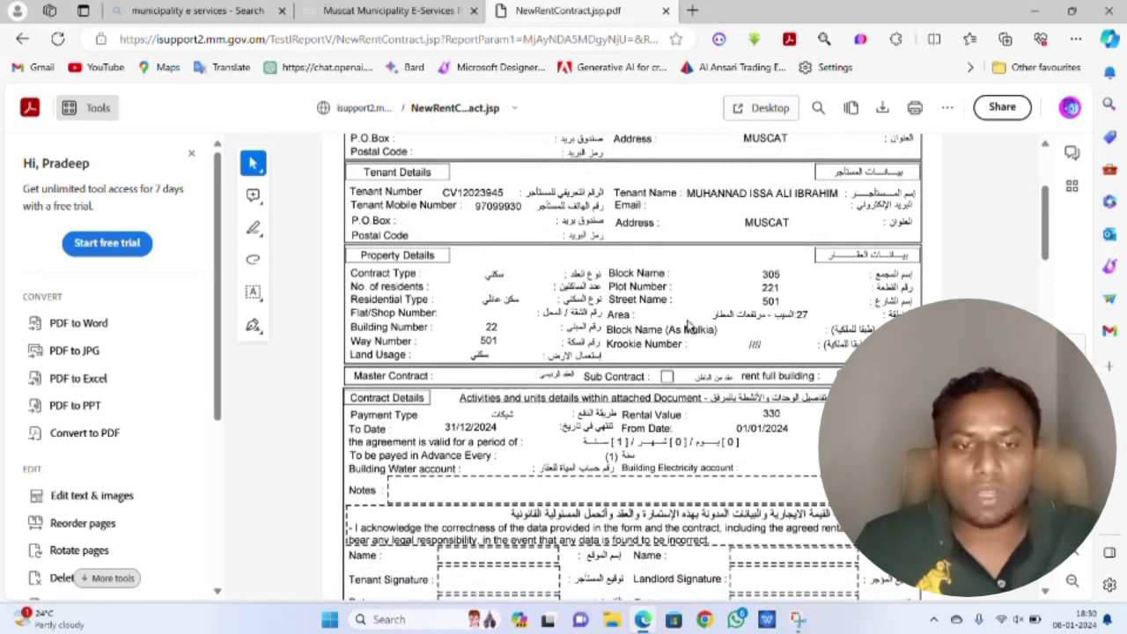
scroll(690, 326, "down", 6)
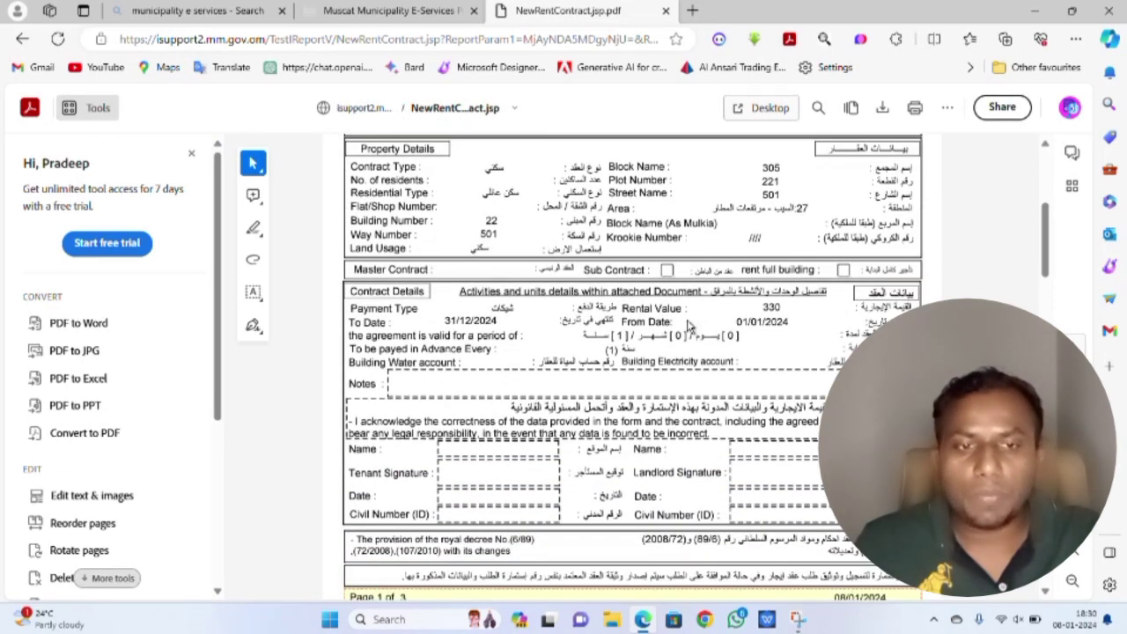